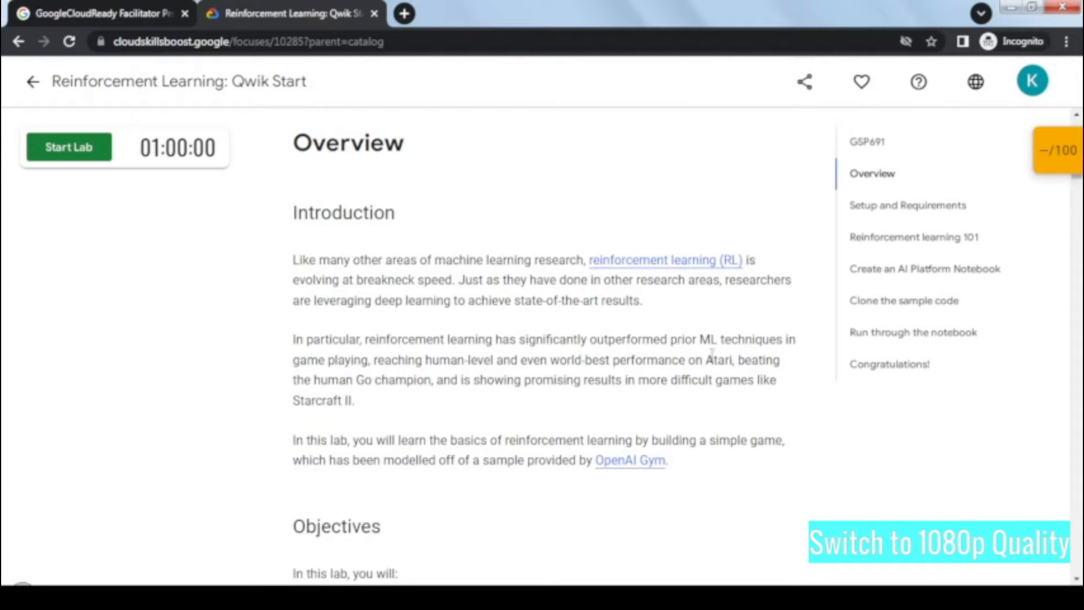
# - Read through the lab overview and setup requirements, and start the Reinforcement Learning: Qwik Start lab
pyautogui.scroll(-4, 676, 403)
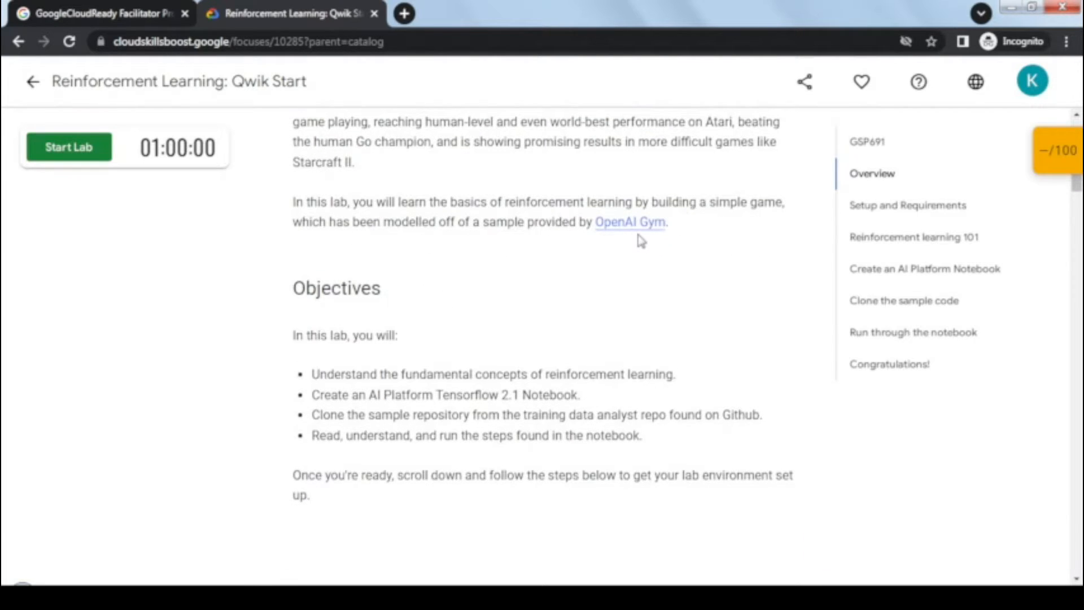
pyautogui.scroll(-1, 396, 390)
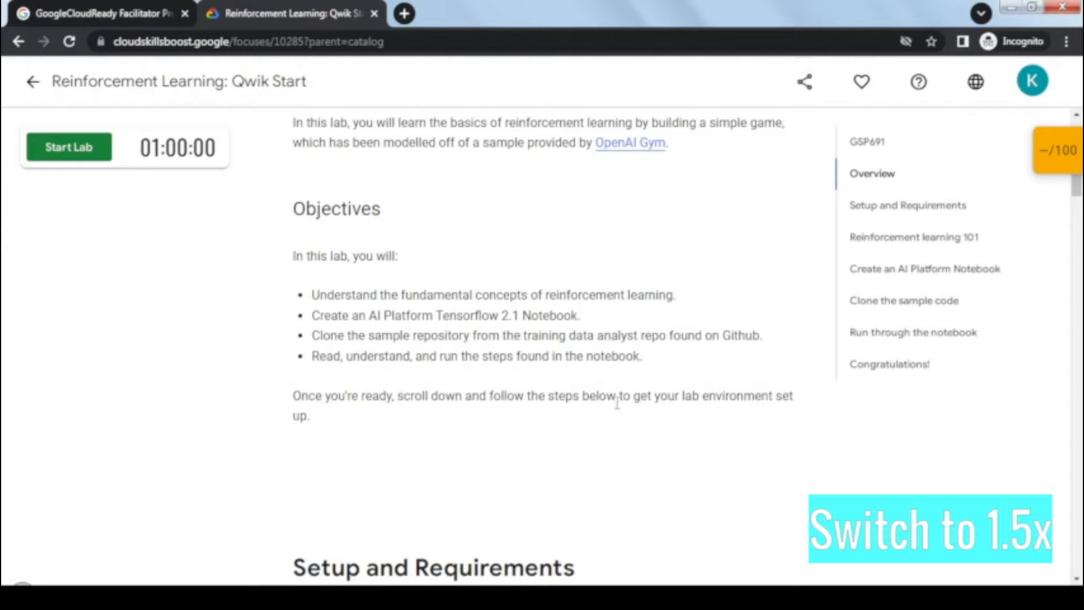
pyautogui.scroll(-7, 568, 419)
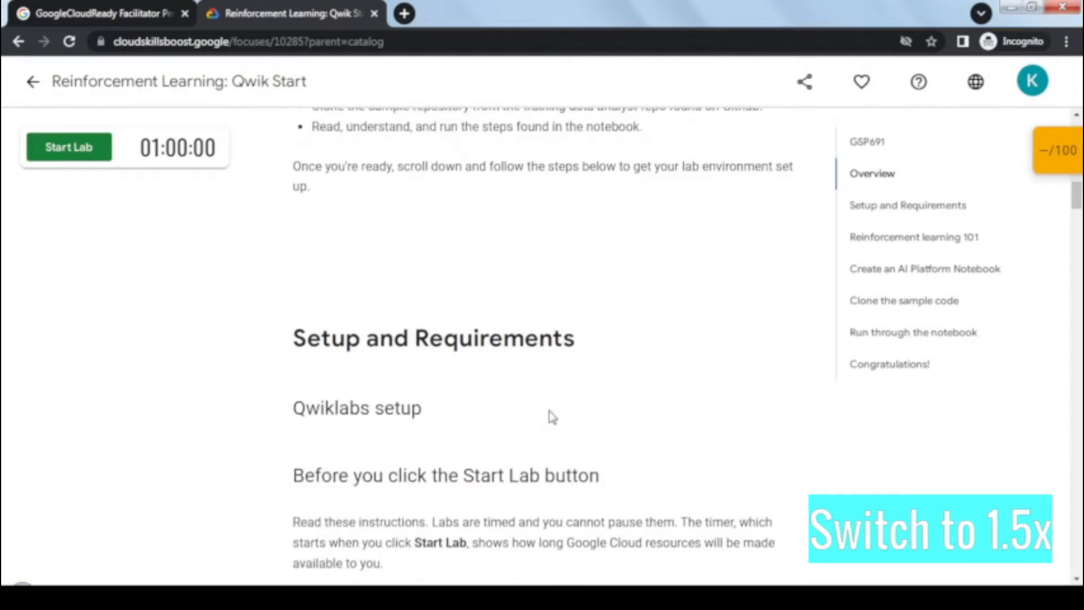
pyautogui.scroll(-10, 428, 272)
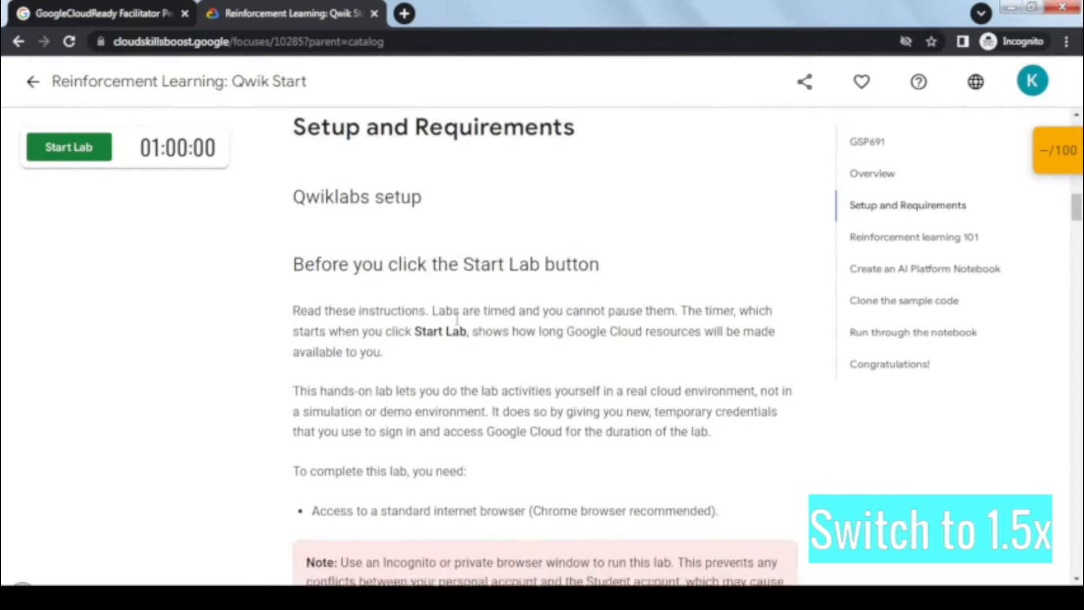
pyautogui.scroll(-1, 456, 320)
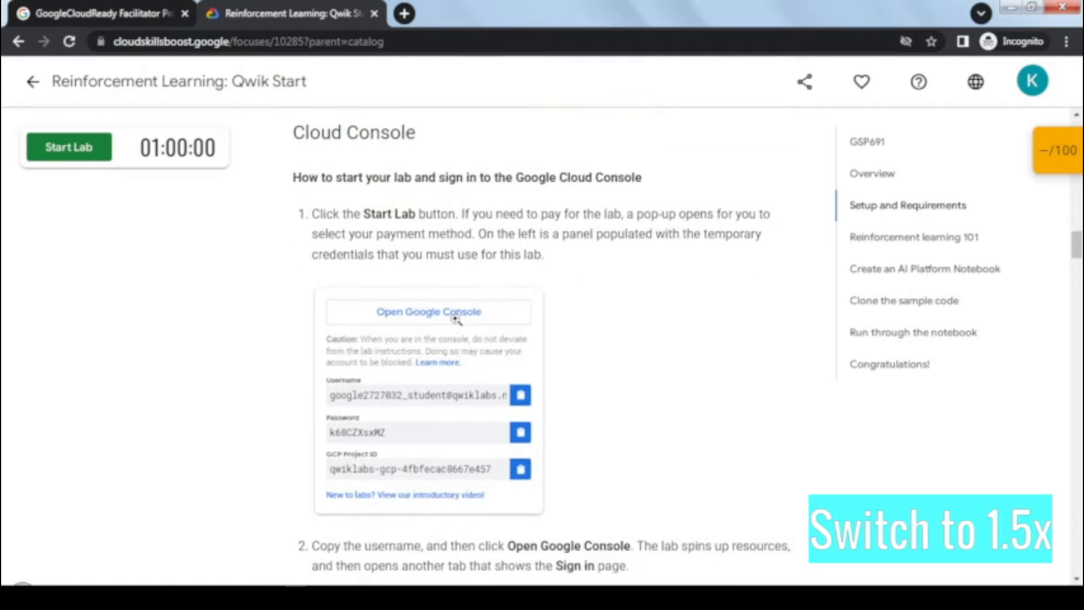
pyautogui.click(83, 159)
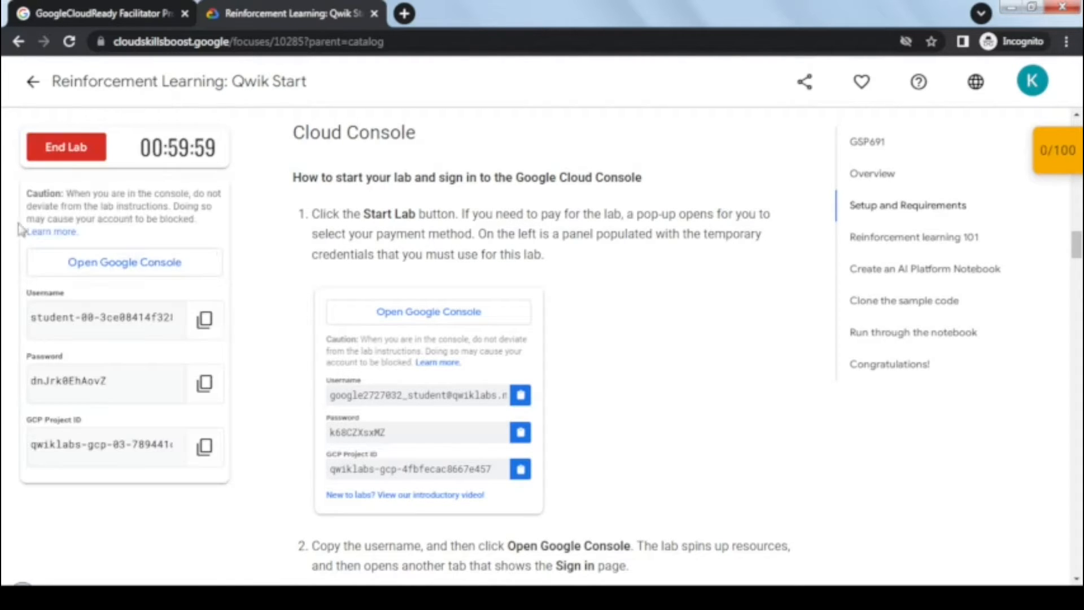
# - Open the Google Console from the lab and sign in with the temporary student username and the lab password
pyautogui.click(73, 268)
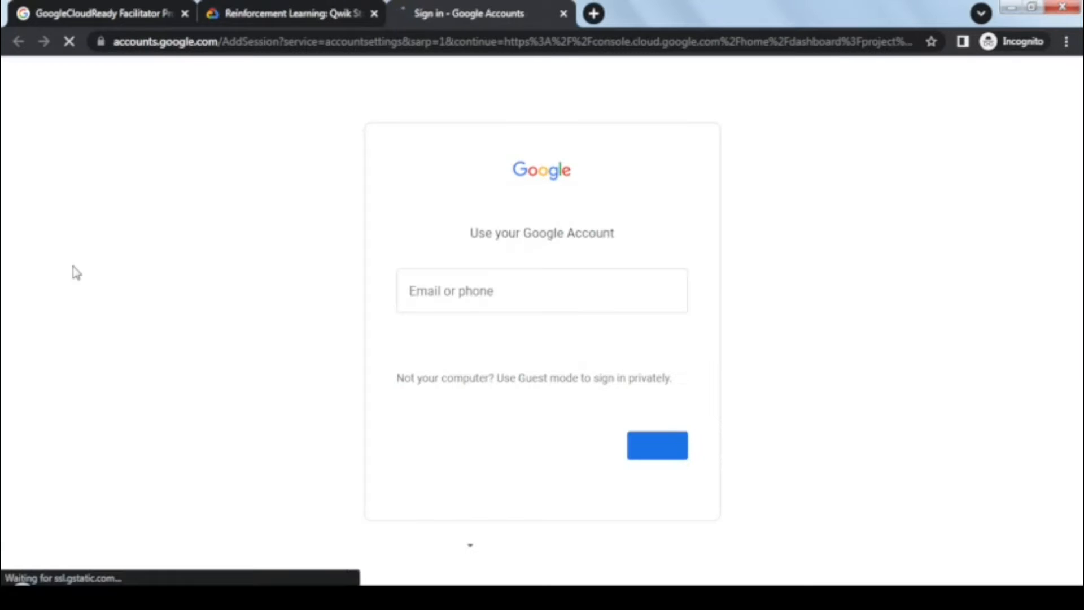
pyautogui.click(656, 448)
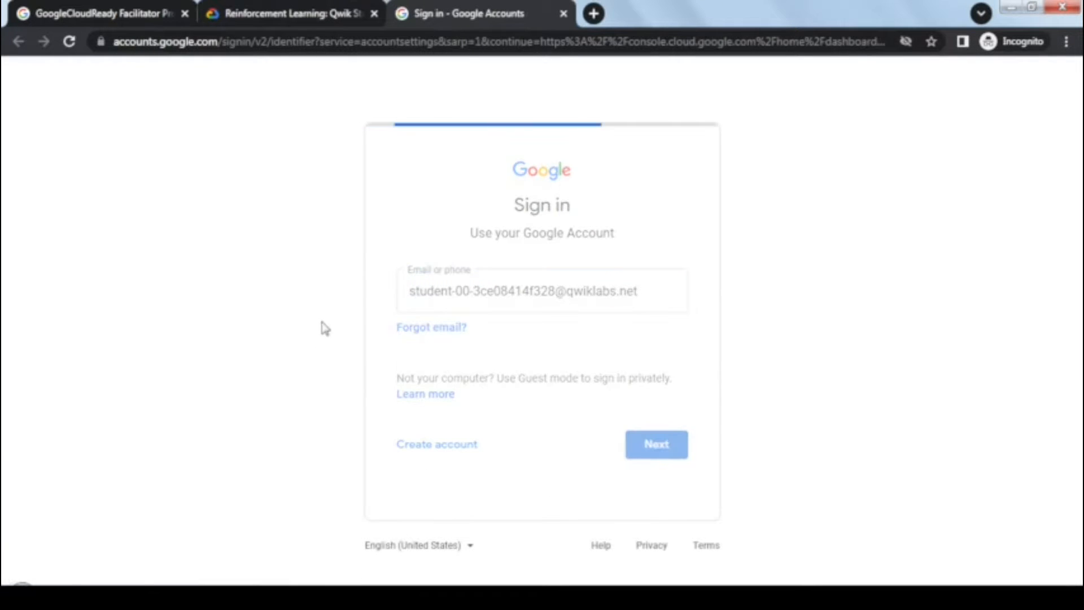
pyautogui.click(316, 14)
pyautogui.click(204, 383)
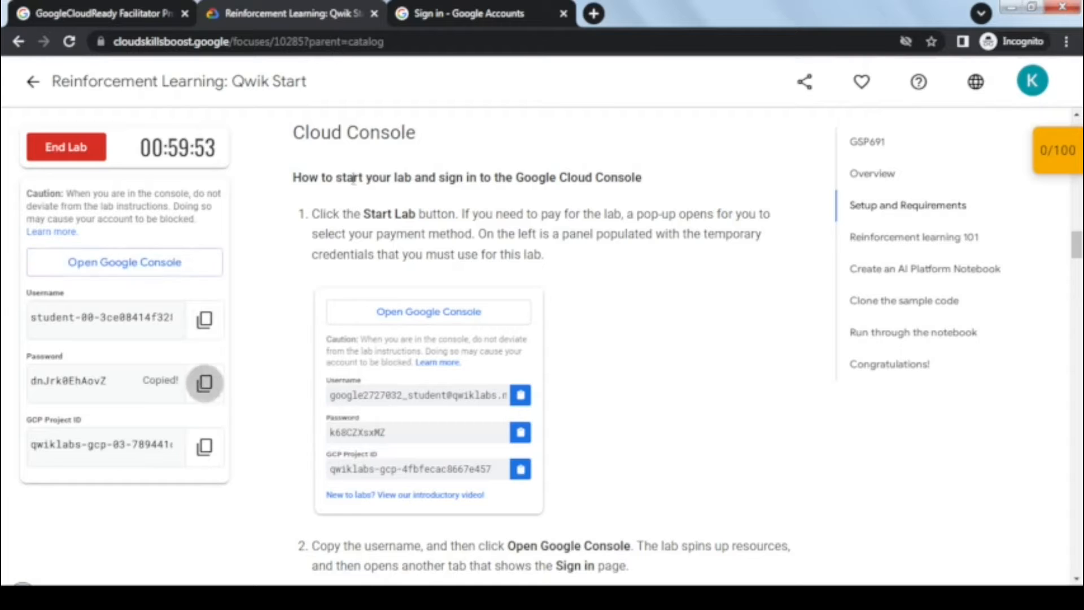
pyautogui.click(468, 14)
pyautogui.hotkey('ctrl', 'v')
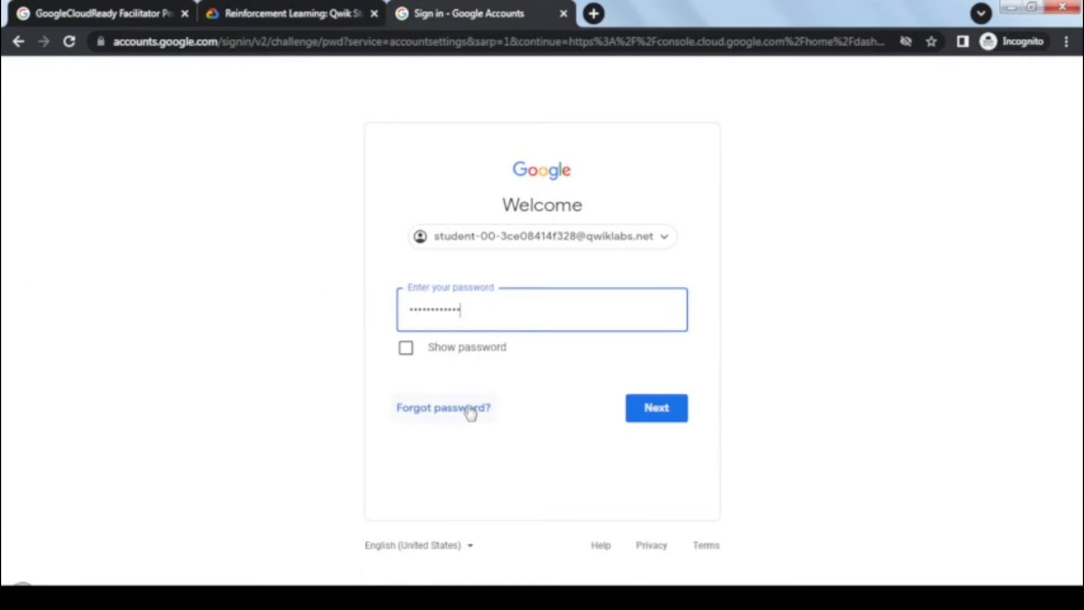
pyautogui.click(677, 414)
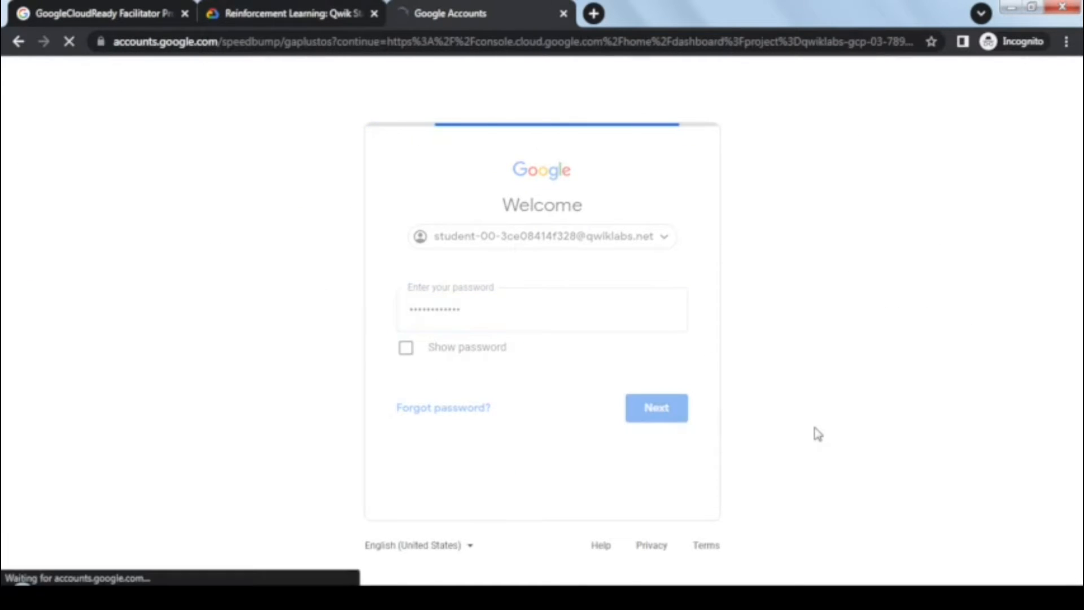
# - Accept the new account terms and the Google Cloud Platform Terms of Service, and dismiss the support tools tip
pyautogui.click(535, 485)
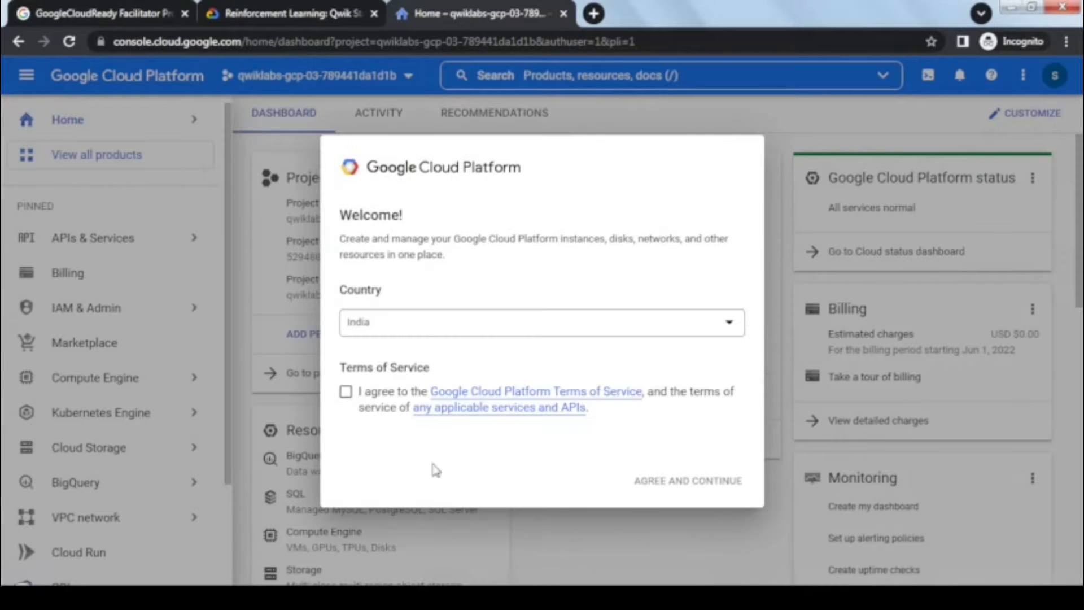
pyautogui.click(345, 391)
pyautogui.click(675, 483)
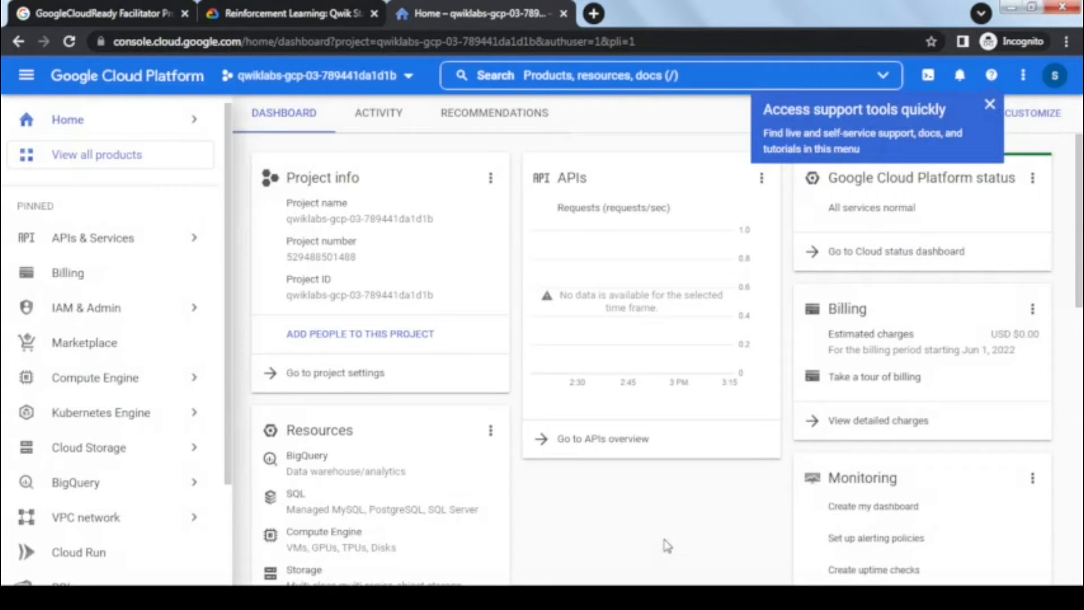
pyautogui.click(989, 104)
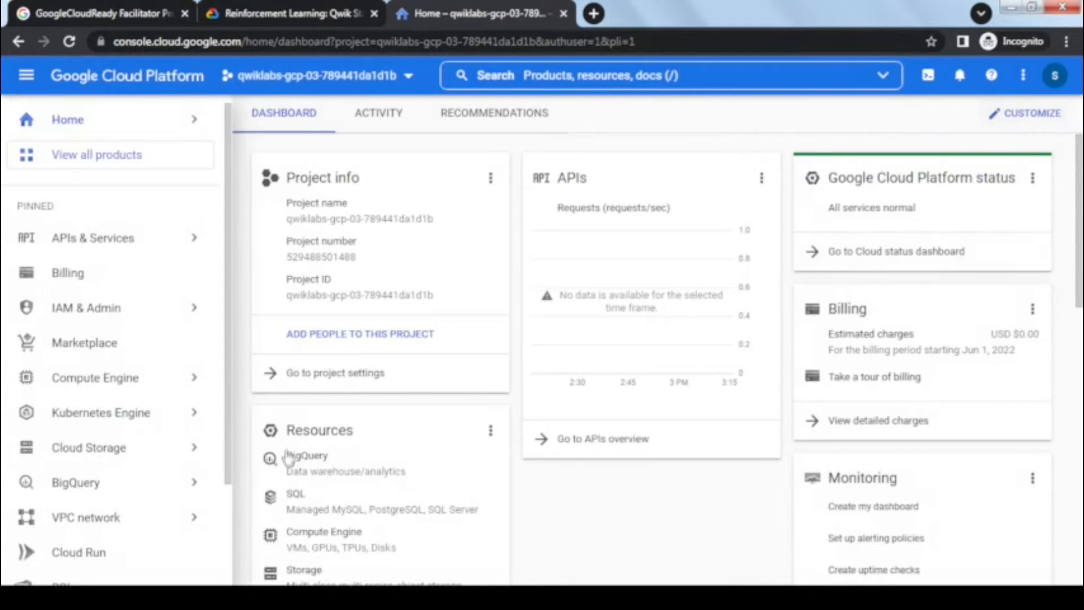
# - Go back to the lab guide and read the Reinforcement learning 101 section, including the agent-environment diagram and the Deep Q-network explanation
pyautogui.click(266, 16)
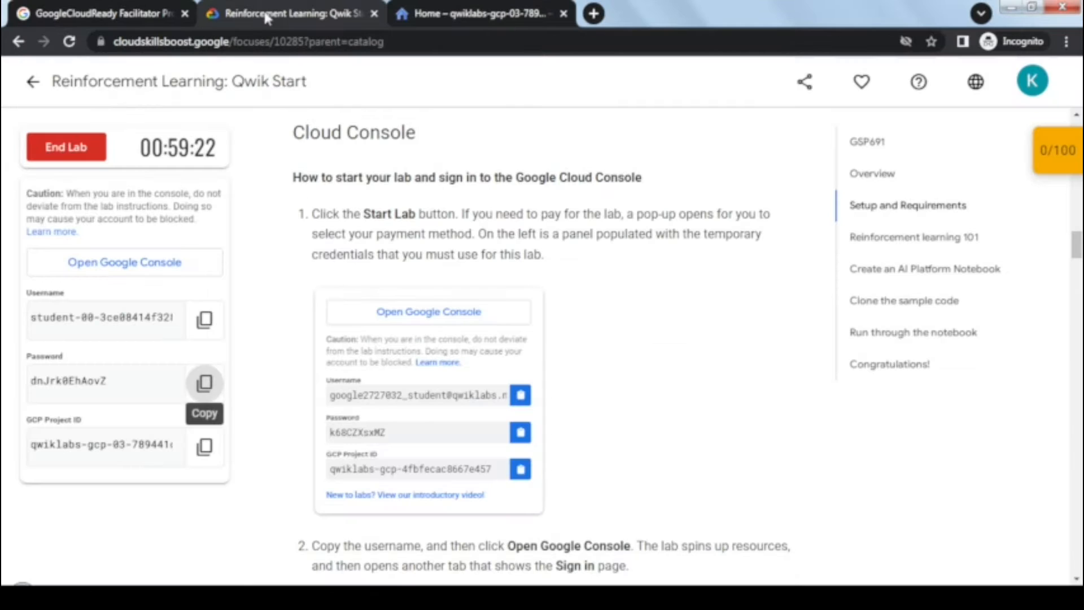
pyautogui.scroll(-12, 619, 387)
pyautogui.scroll(-14, 625, 402)
pyautogui.scroll(-4, 625, 402)
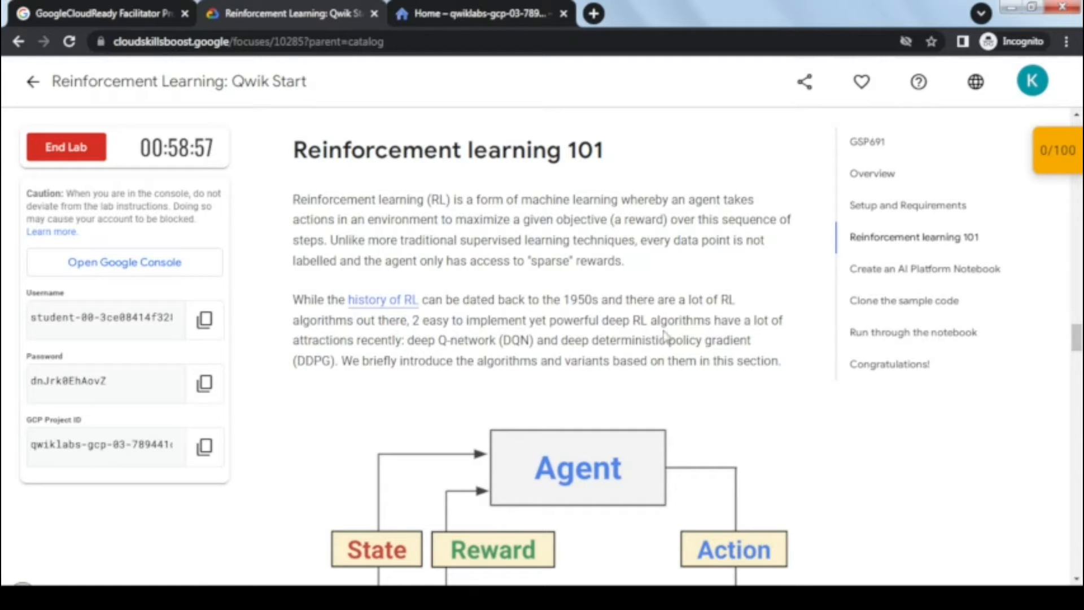
pyautogui.scroll(-4, 644, 388)
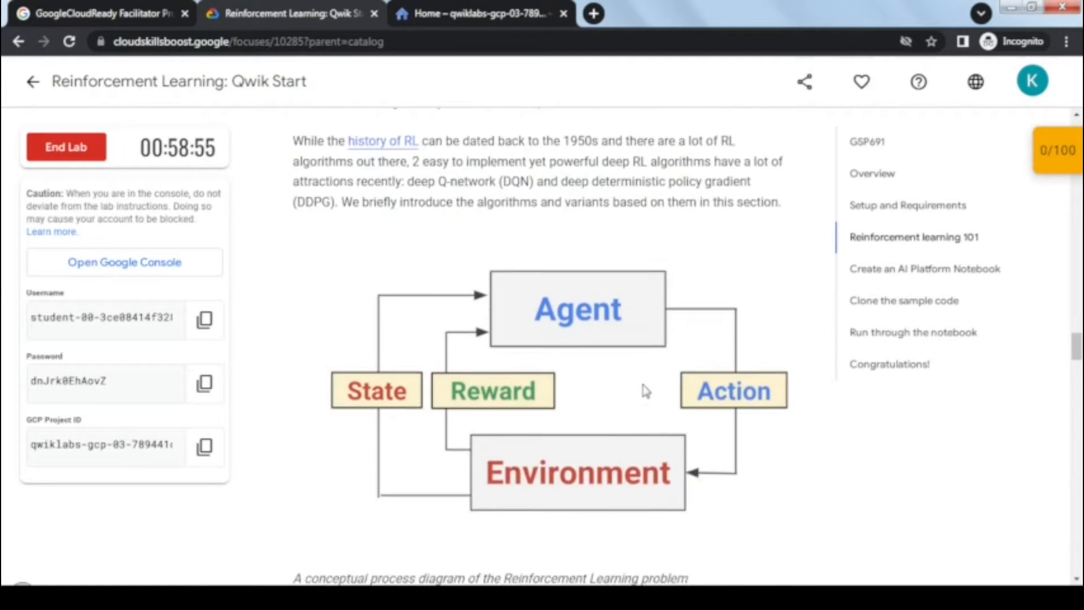
pyautogui.scroll(3, 606, 377)
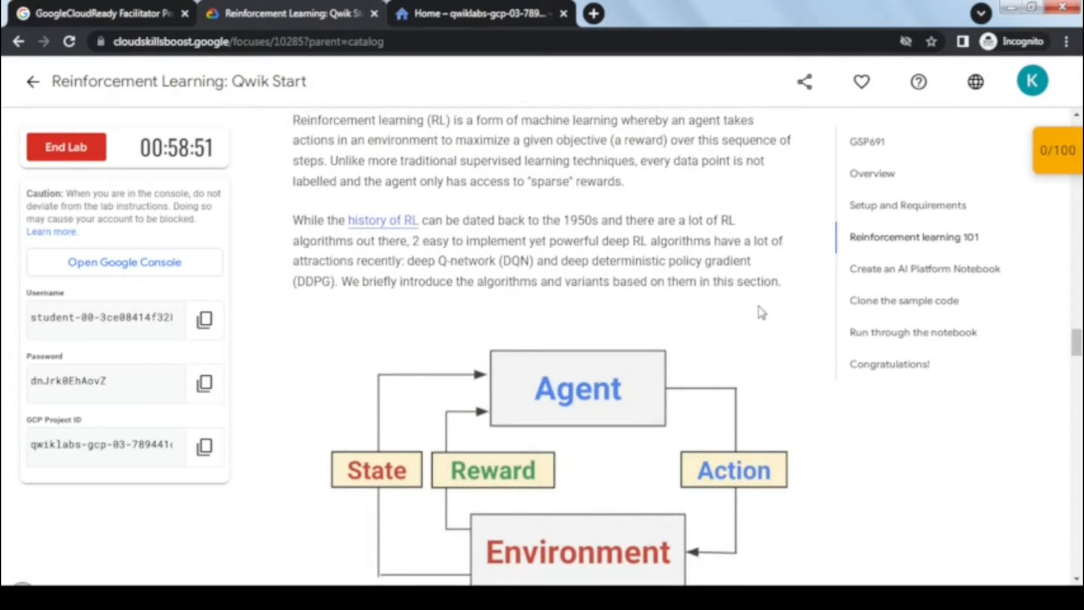
pyautogui.scroll(-3, 774, 315)
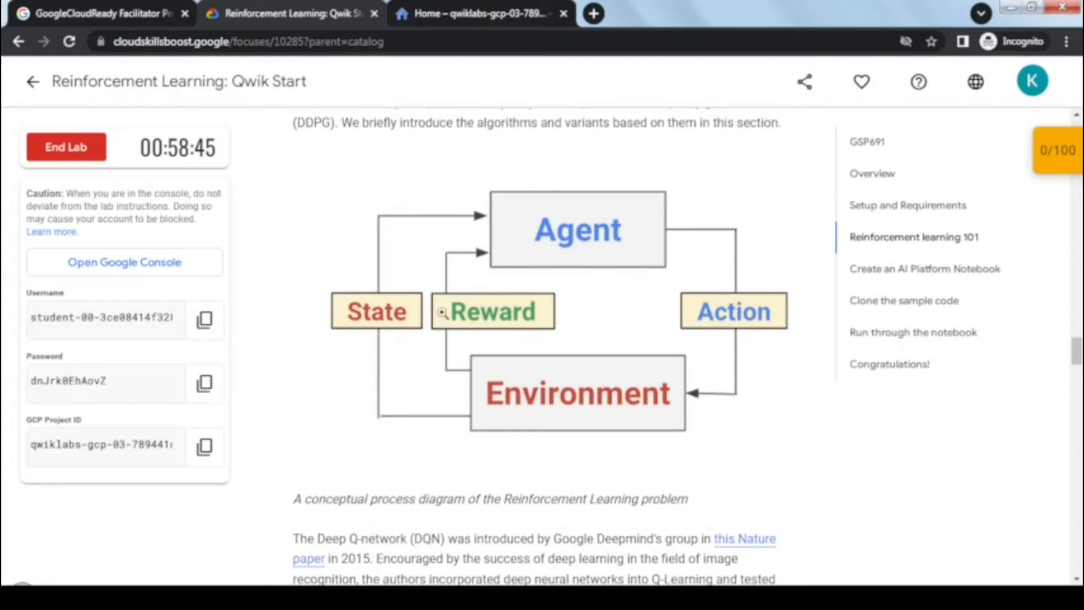
pyautogui.scroll(-3, 608, 428)
pyautogui.scroll(-5, 608, 428)
pyautogui.scroll(2, 419, 219)
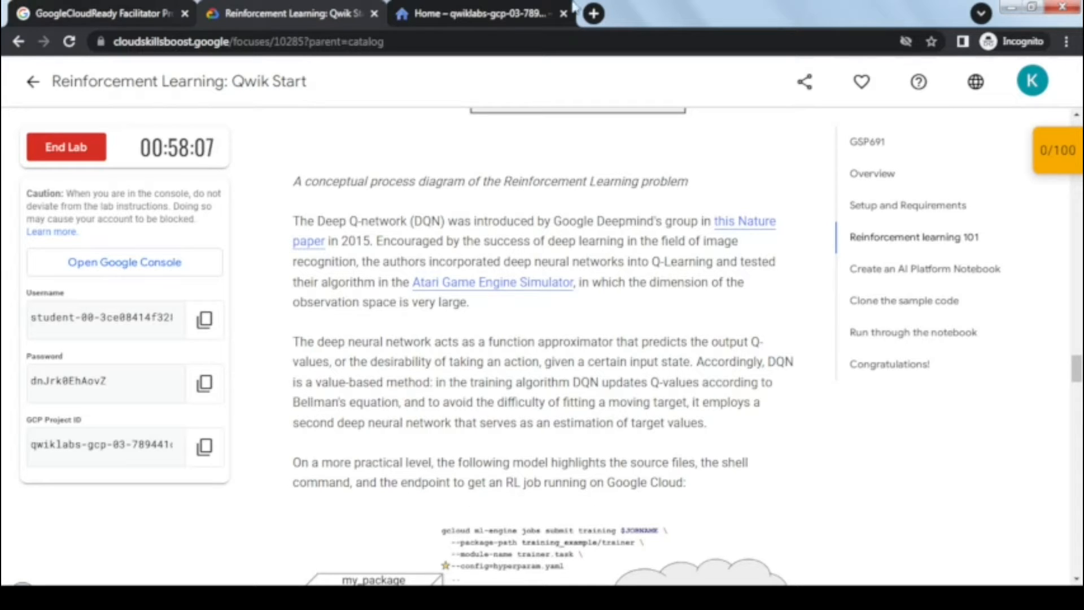
# - Examine the enlarged ML Engine training job diagram and read the Create an AI Platform Notebook instructions
pyautogui.scroll(-4, 673, 455)
pyautogui.scroll(-3, 673, 455)
pyautogui.scroll(1, 668, 443)
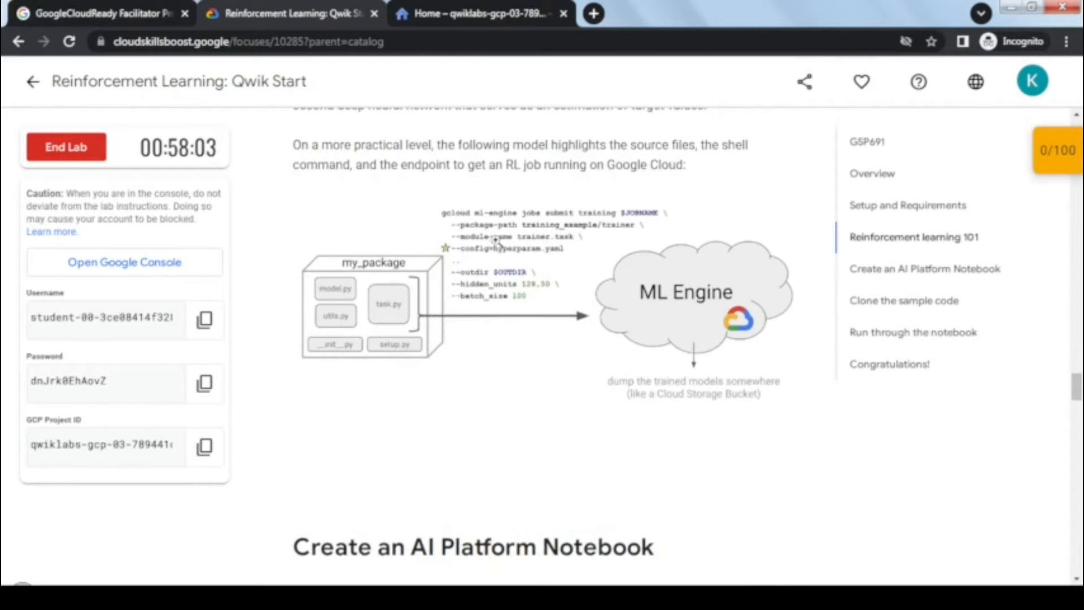
pyautogui.click(607, 273)
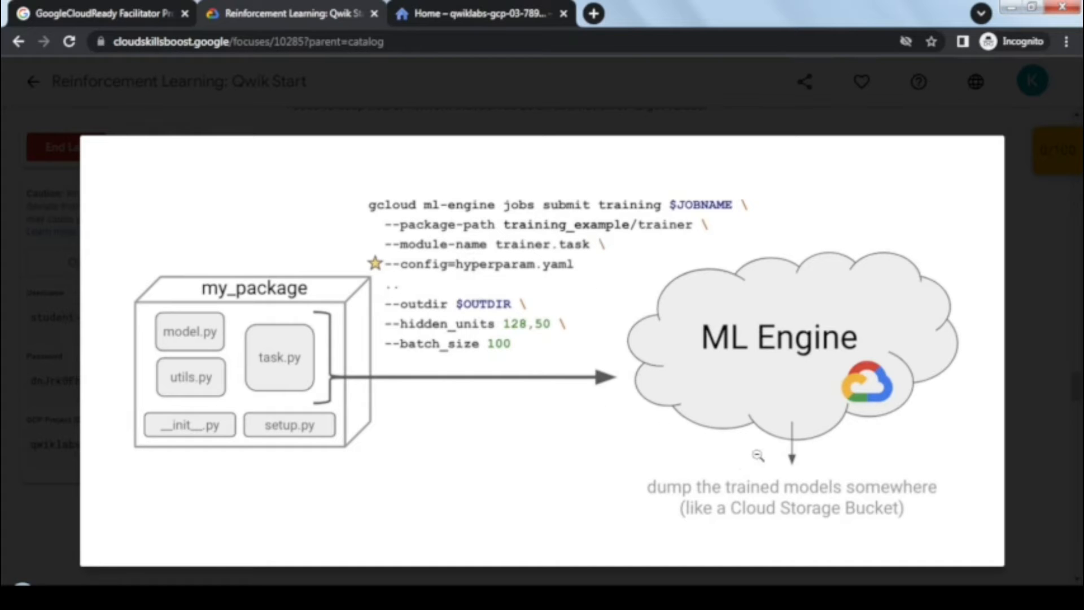
pyautogui.click(489, 375)
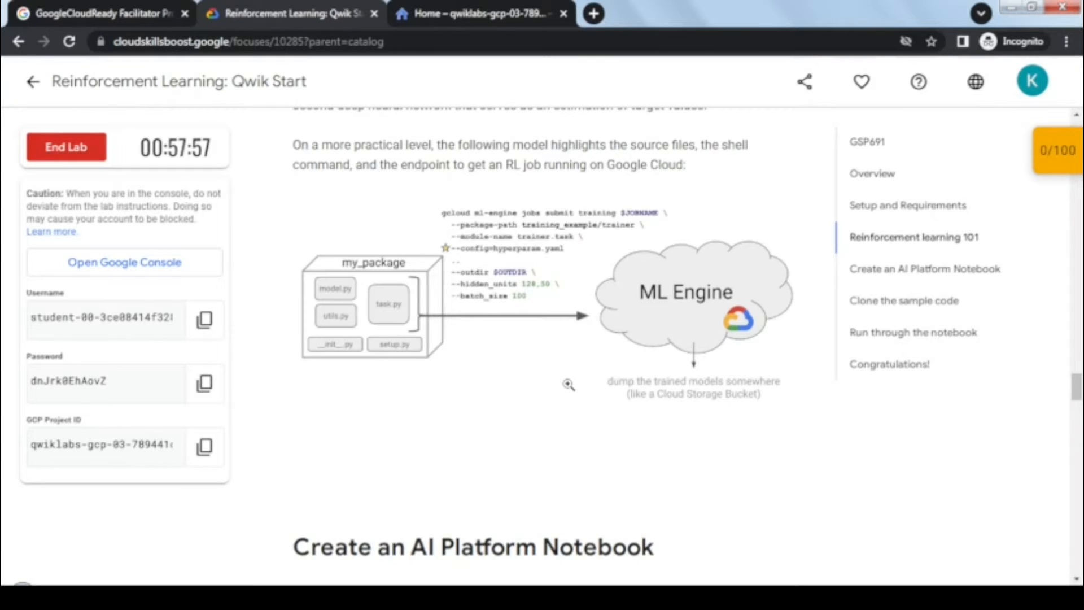
pyautogui.scroll(-3, 568, 382)
pyautogui.scroll(-4, 568, 382)
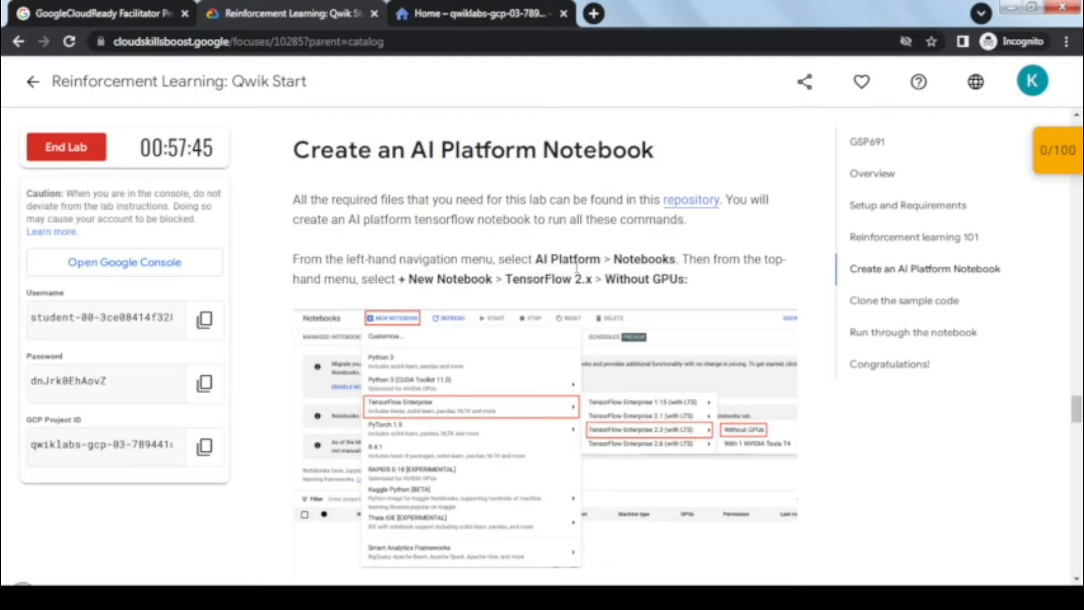
# - Look for AI Platform among the Cloud console's pinned products and recheck the notebook instructions in the lab guide
pyautogui.click(439, 16)
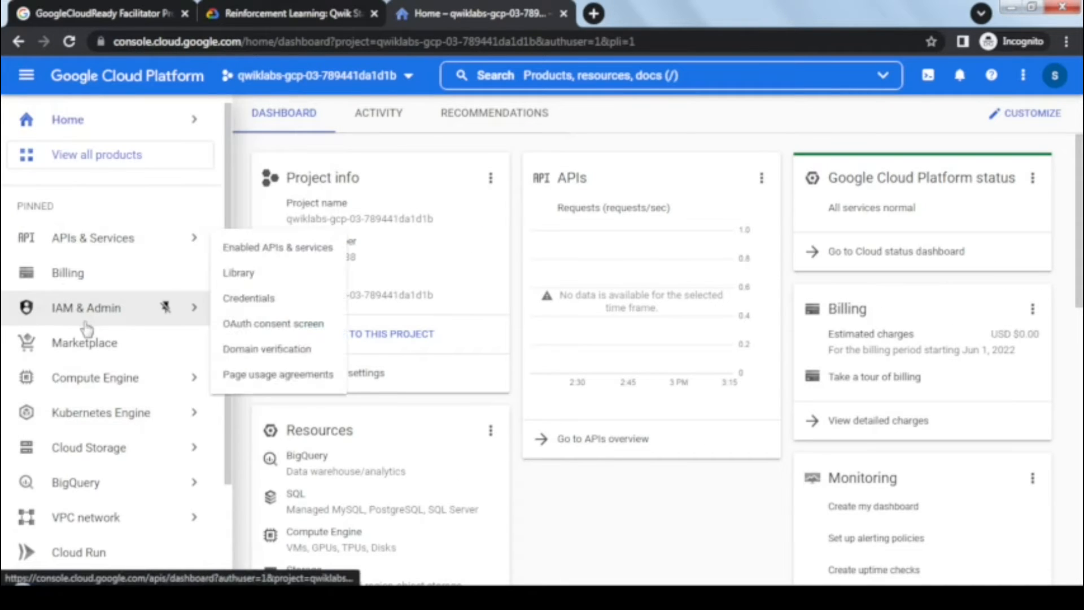
pyautogui.scroll(-2, 96, 328)
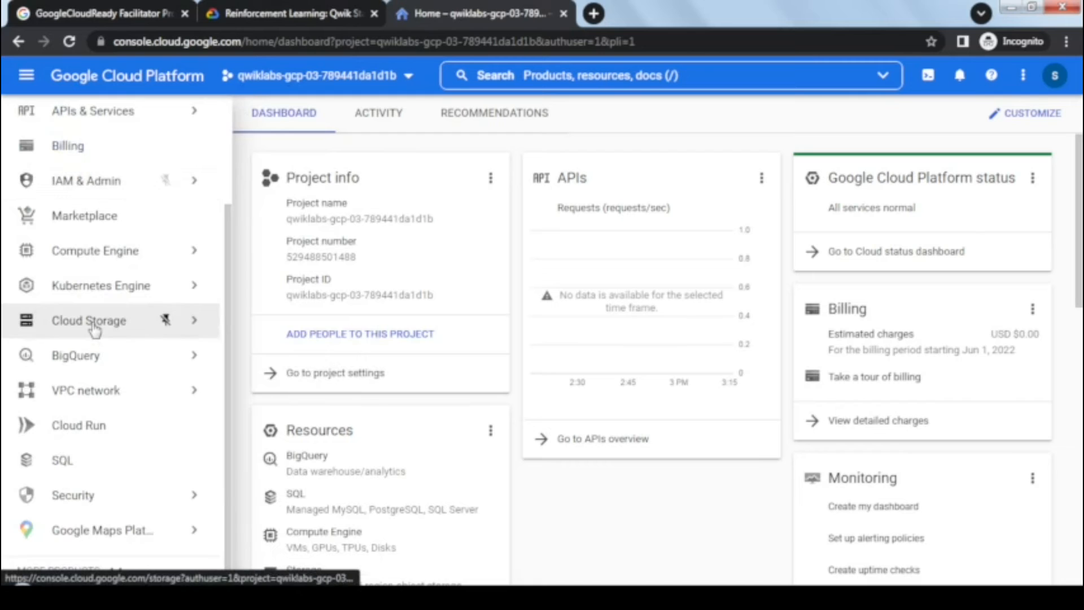
pyautogui.scroll(2, 96, 395)
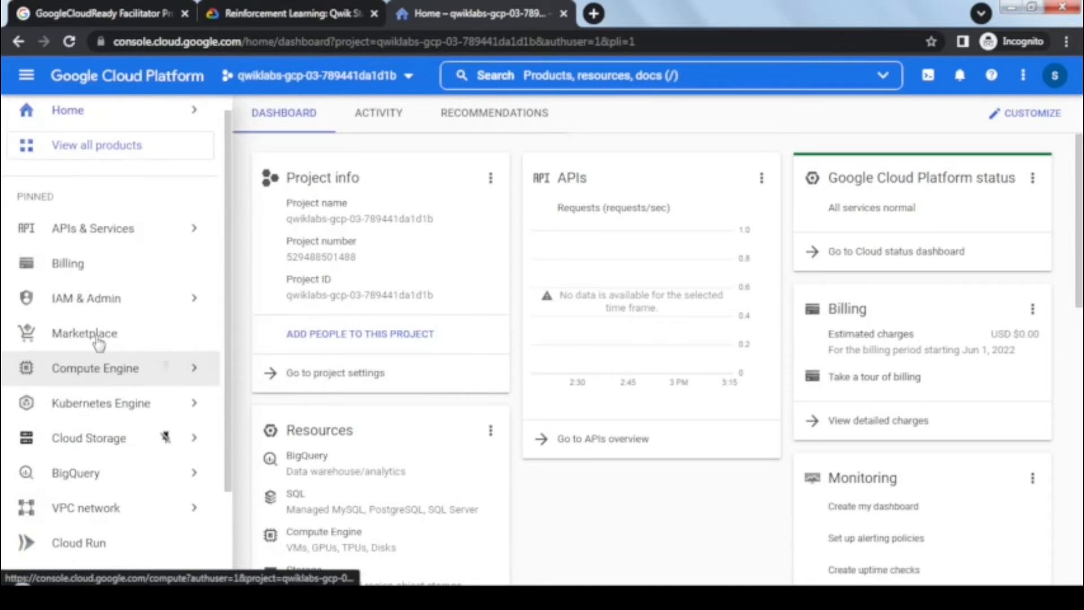
pyautogui.click(249, 13)
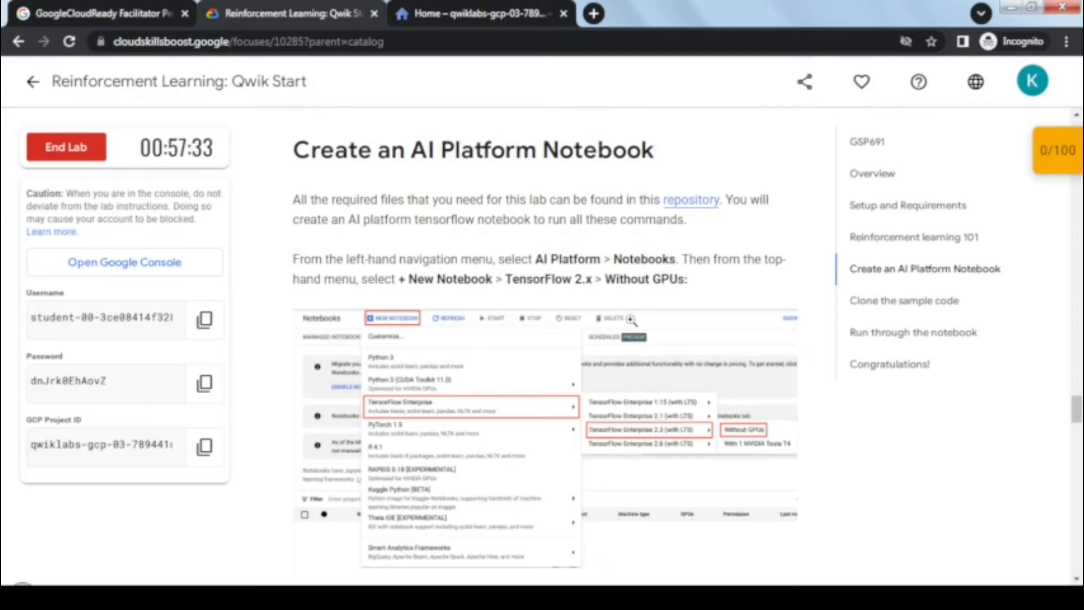
# - Search the Cloud console for Vertex AI and open its dashboard, checking the lab's notebook instructions against it
pyautogui.click(462, 24)
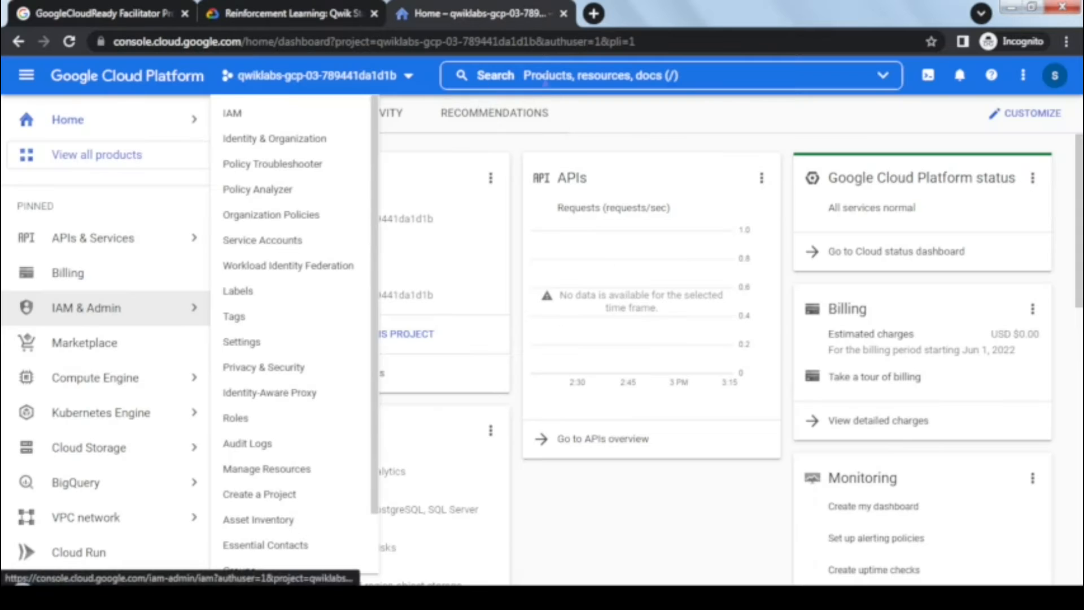
pyautogui.press('v')
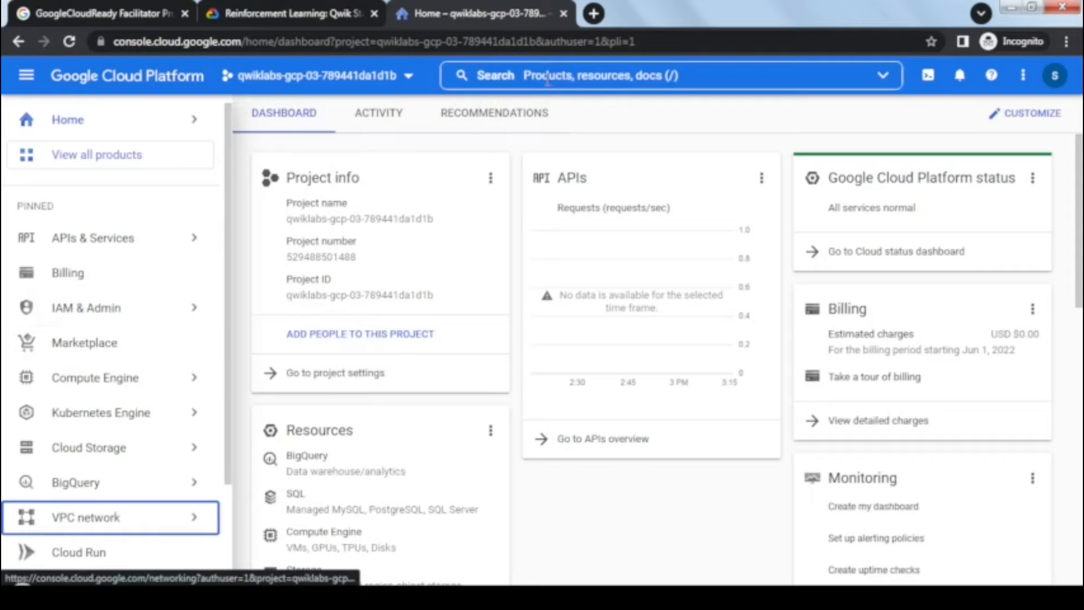
pyautogui.click(547, 79)
pyautogui.write('Ver')
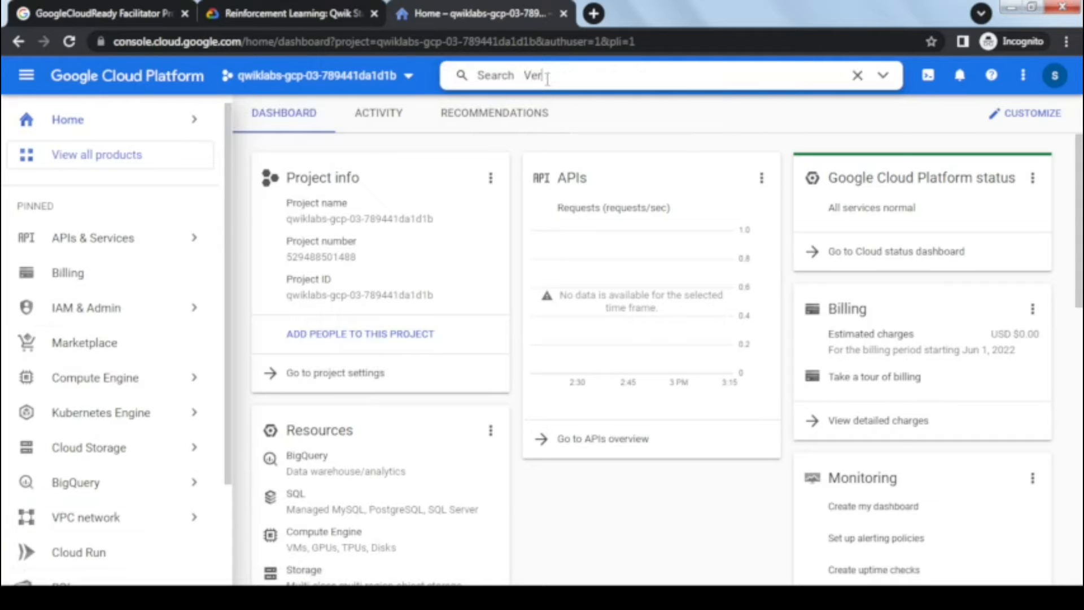
pyautogui.write('tex AI')
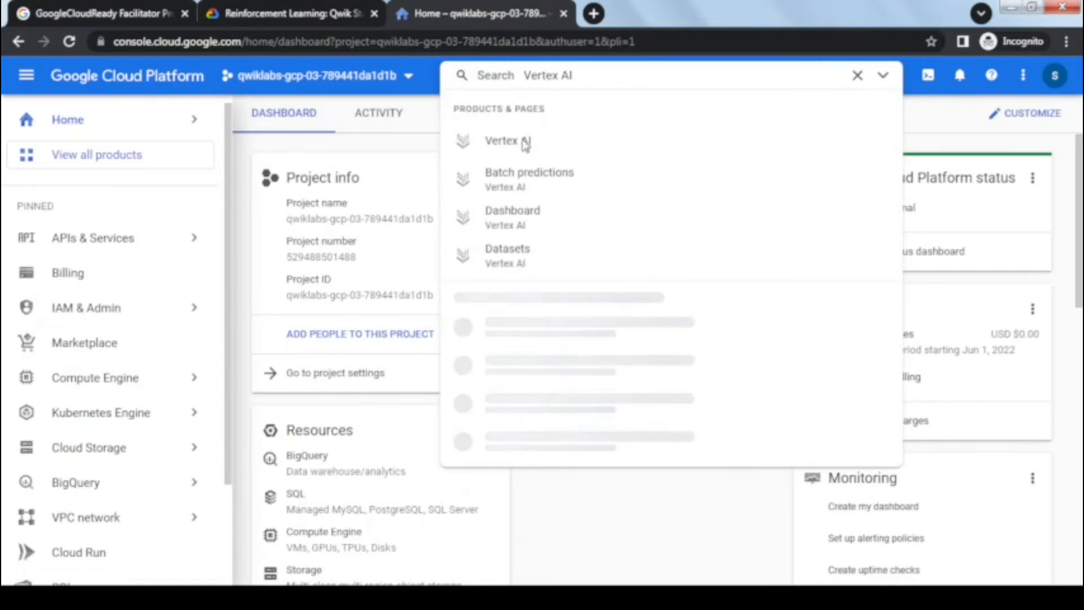
pyautogui.click(524, 142)
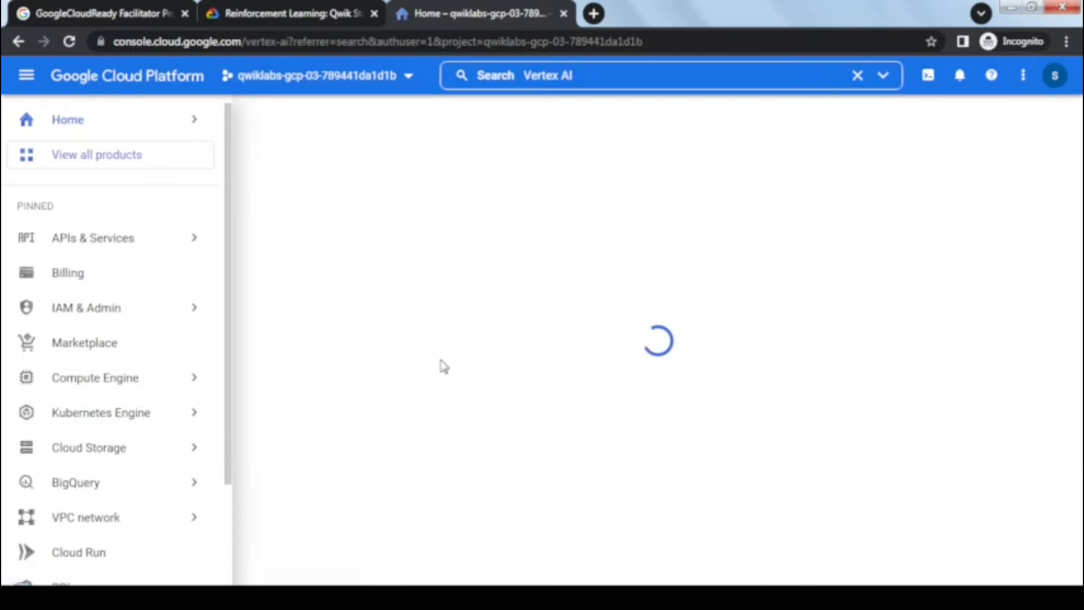
pyautogui.click(329, 10)
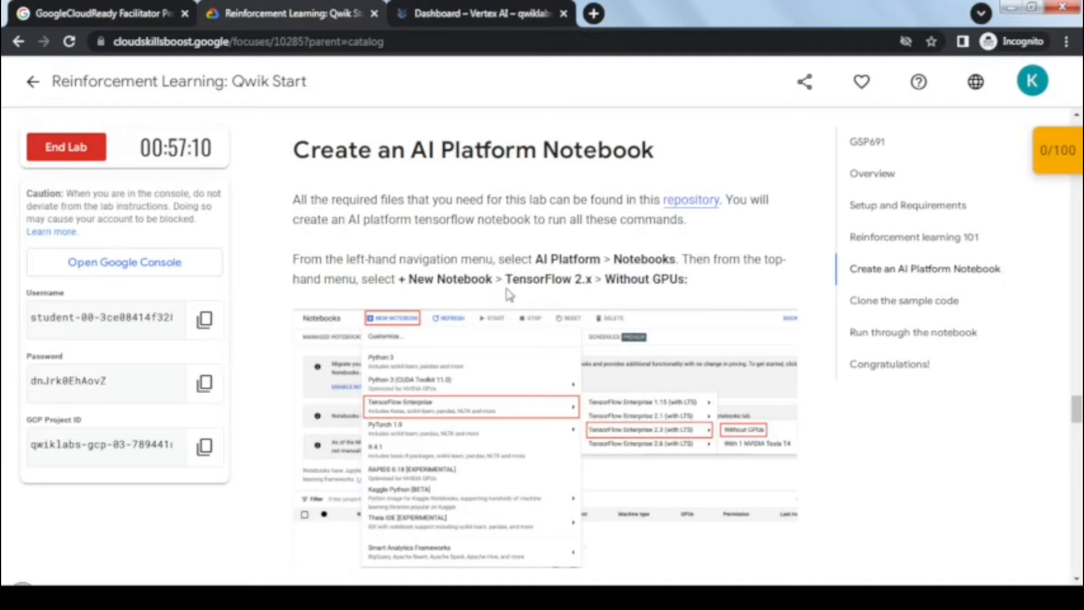
pyautogui.click(483, 16)
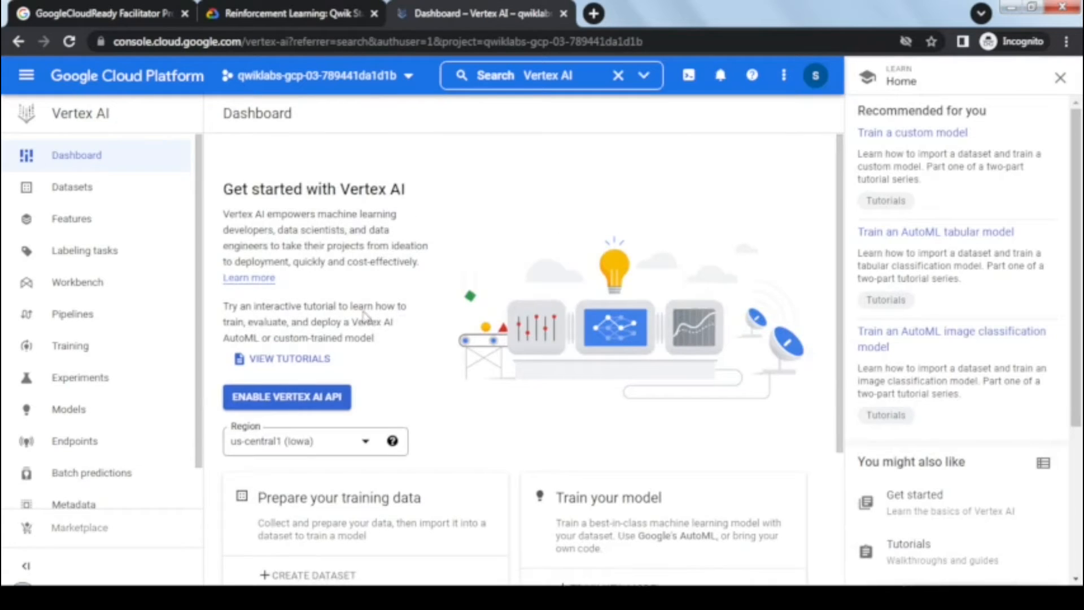
# - Open the Vertex AI Workbench, enable the Notebooks API, and dismiss the Learn panel and navigation menu tip
pyautogui.click(89, 285)
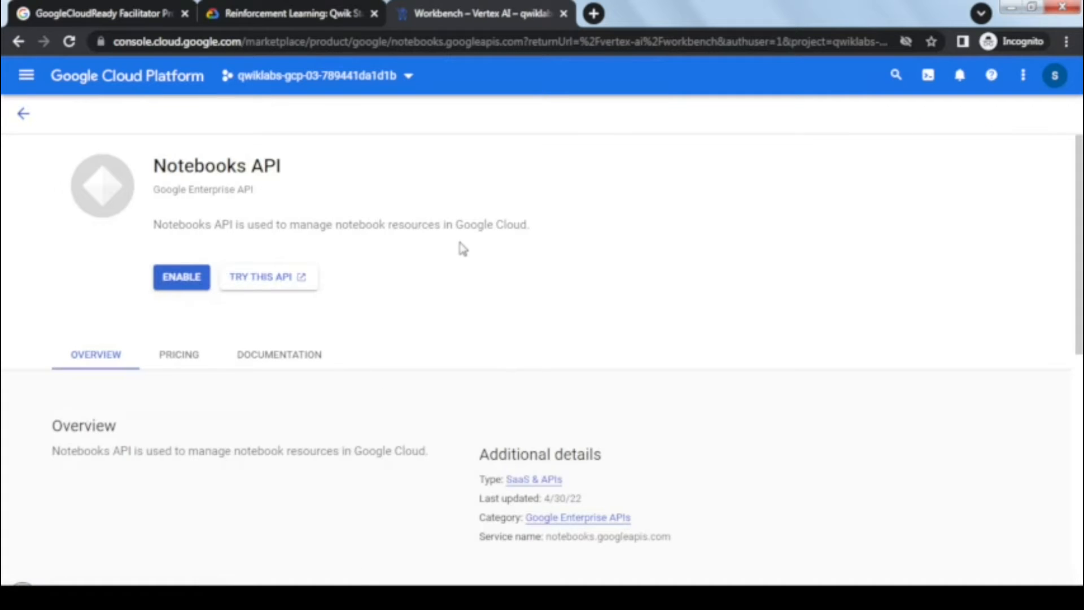
pyautogui.click(181, 280)
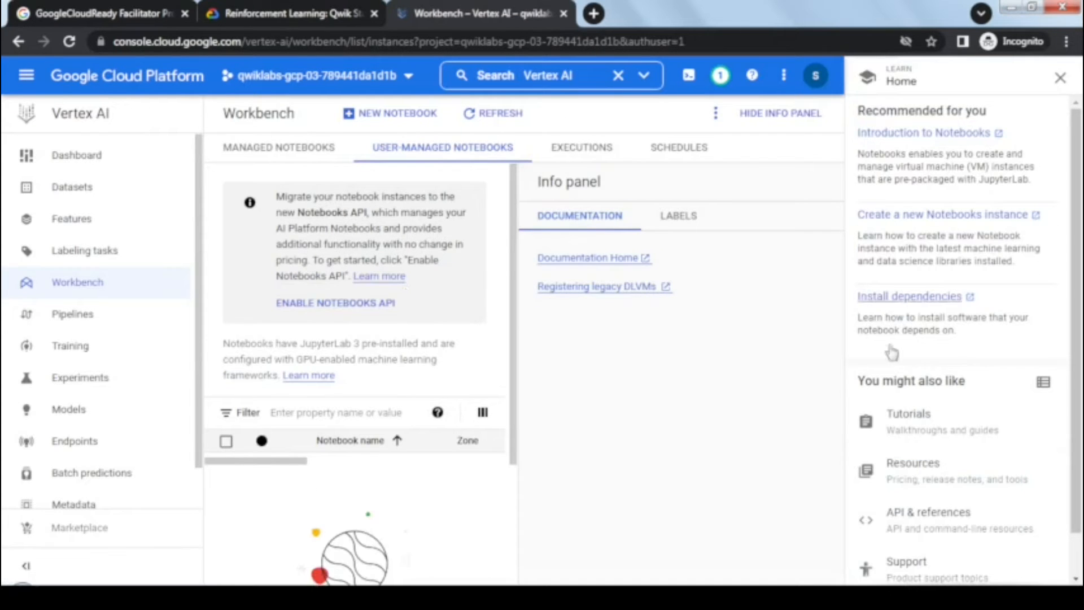
pyautogui.click(1060, 77)
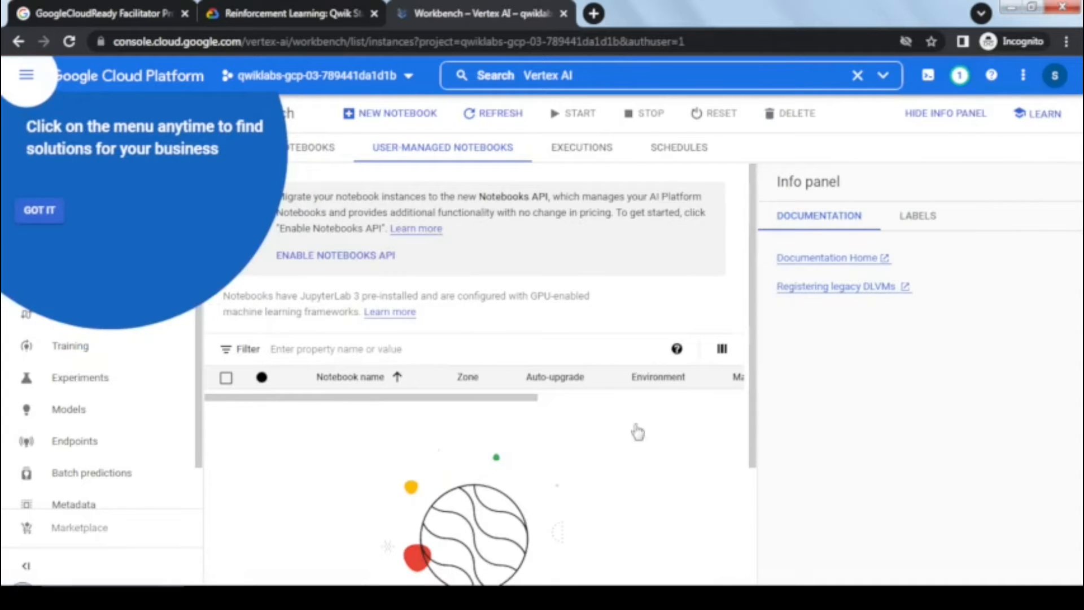
pyautogui.click(31, 210)
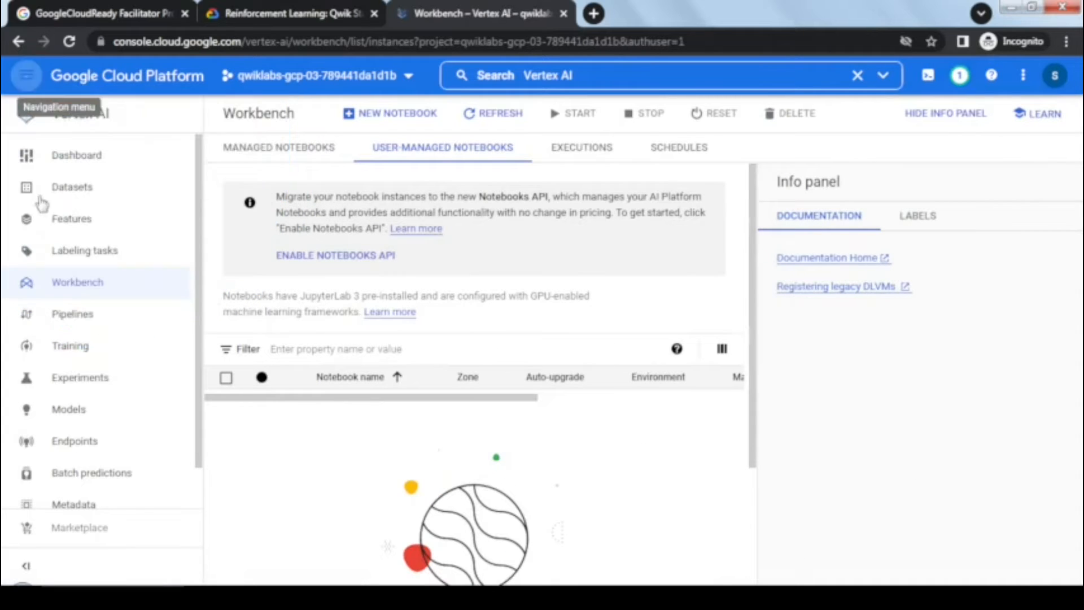
# - Start a new TensorFlow Enterprise 2.8 (with LTS) notebook without GPUs and open its notebook properties for editing
pyautogui.click(395, 115)
pyautogui.moveTo(710, 288)
pyautogui.moveTo(814, 371)
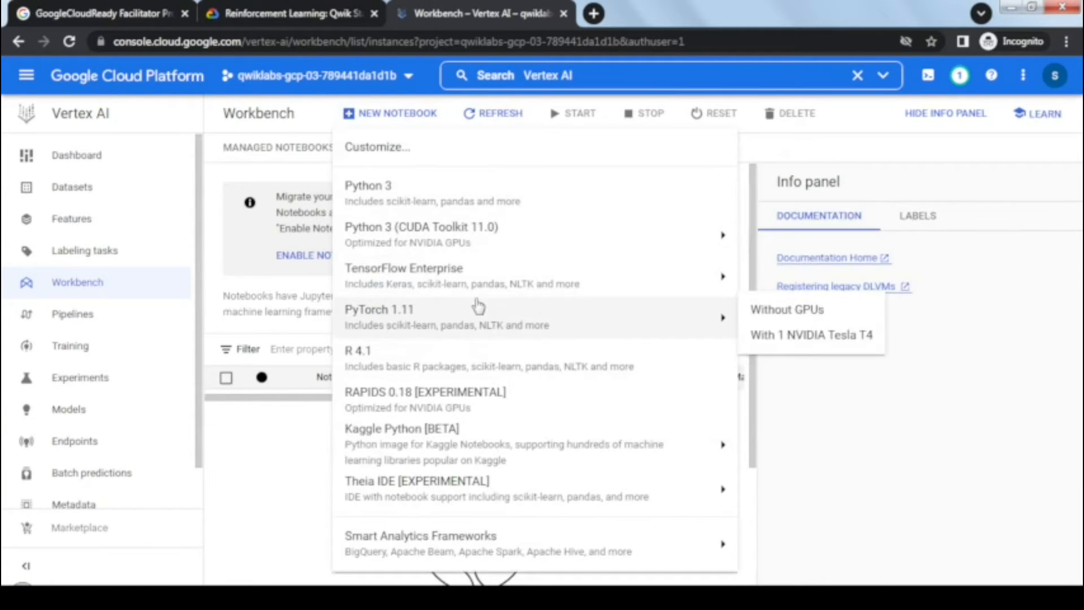
pyautogui.moveTo(756, 295)
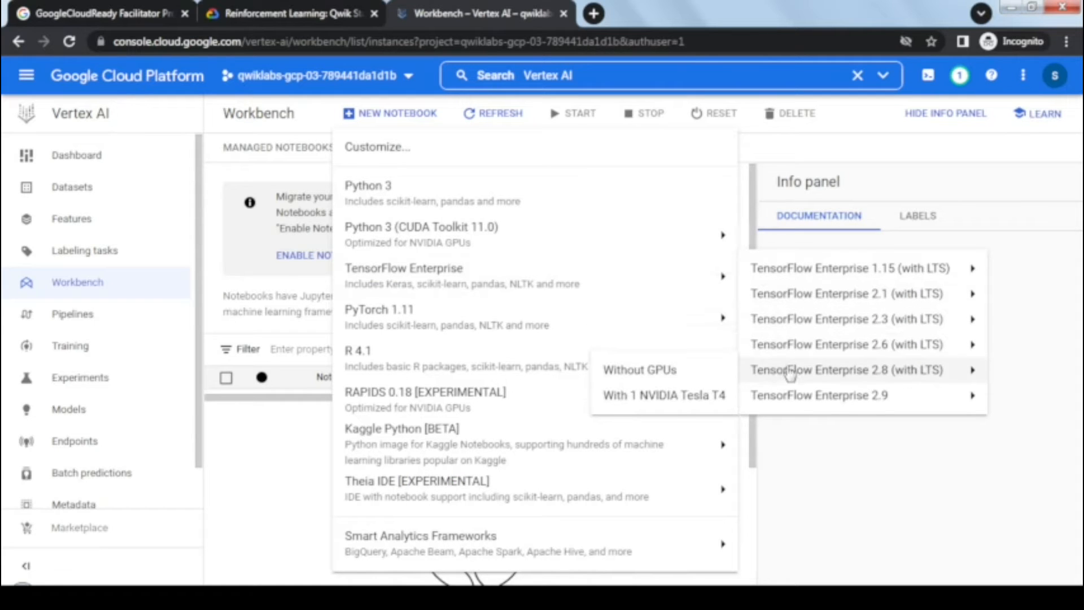
pyautogui.click(673, 372)
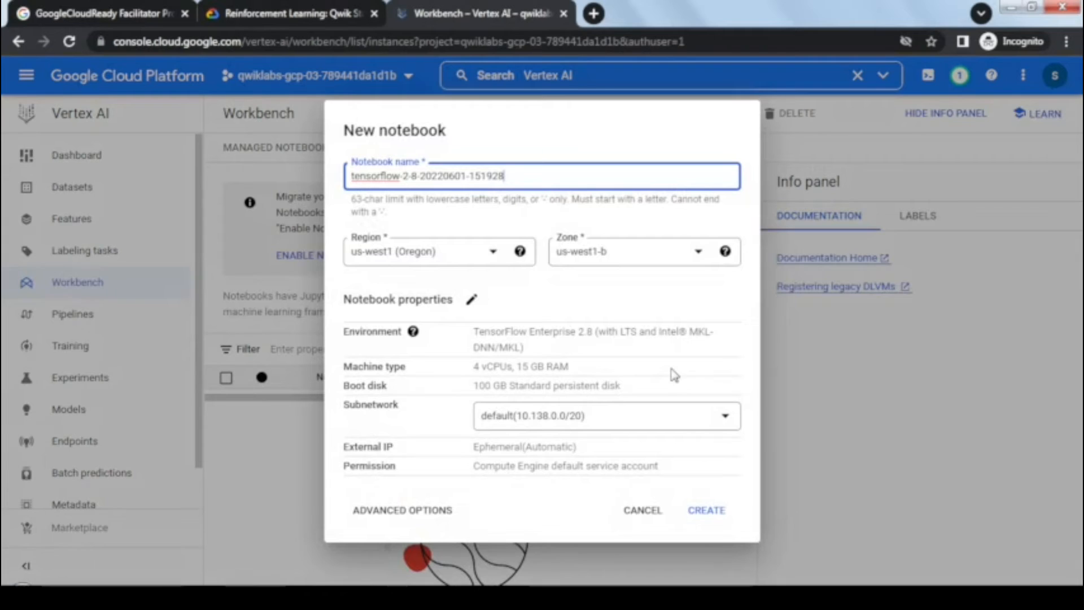
pyautogui.click(473, 304)
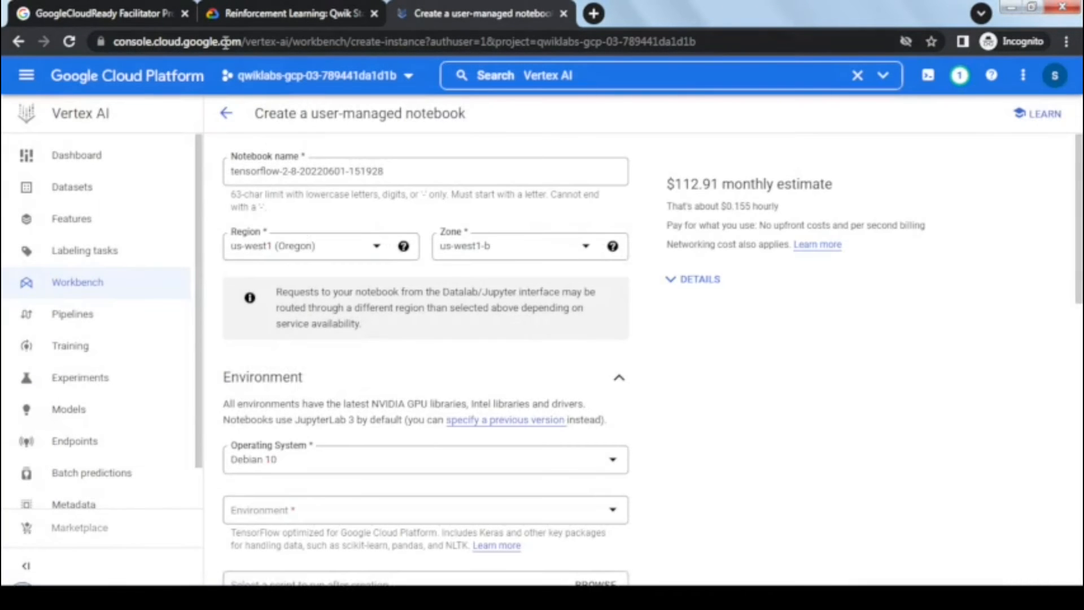
# - Read the lab guide's instructions for creating the AI Platform notebook and opening JupyterLab
pyautogui.click(271, 14)
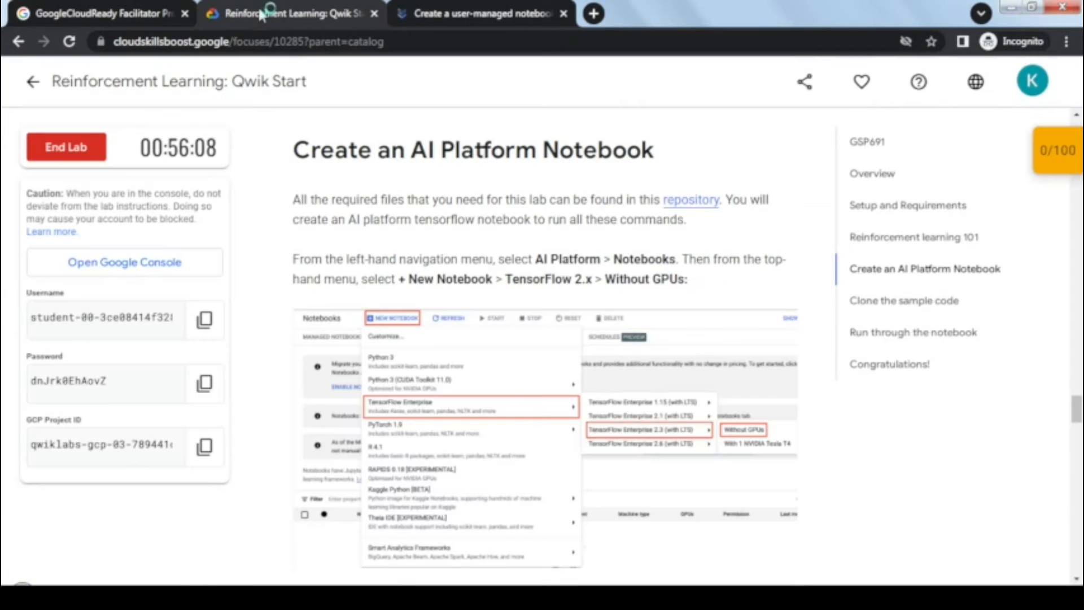
pyautogui.scroll(-7, 568, 366)
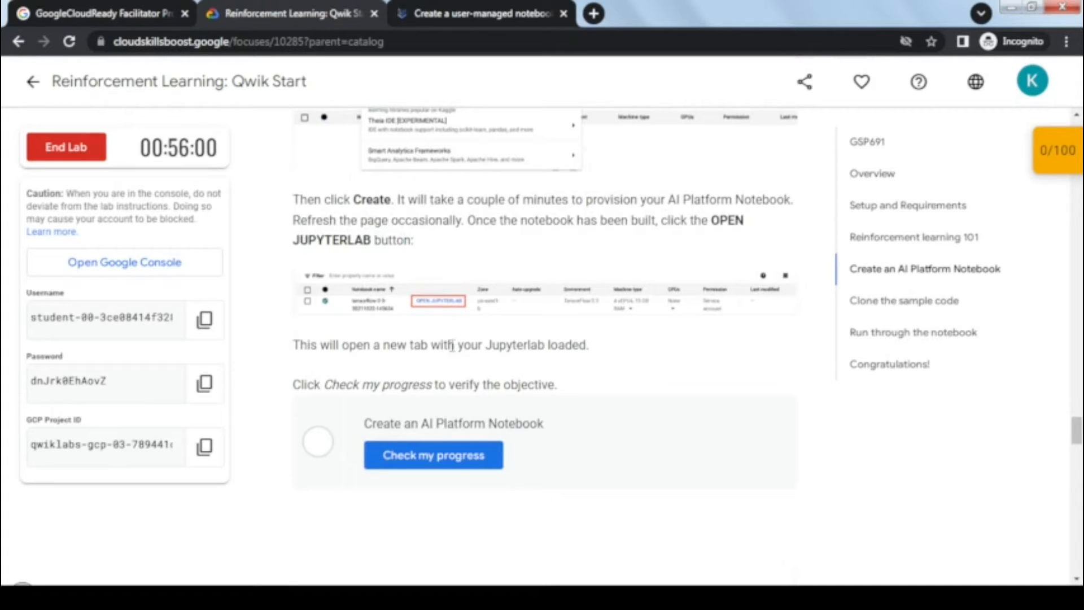
pyautogui.scroll(1, 457, 339)
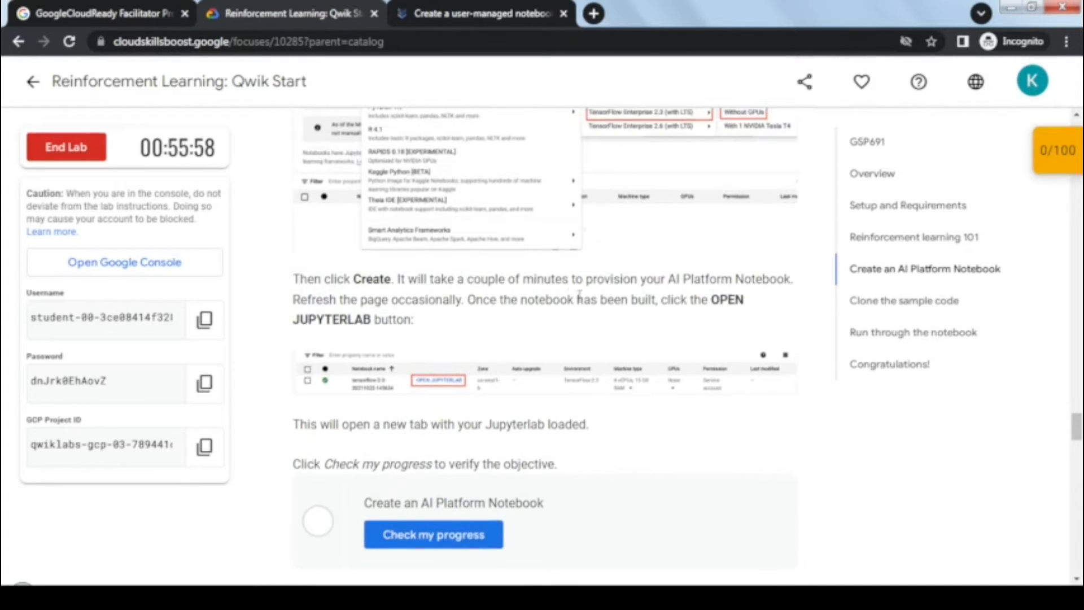
# - Set the new notebook's region to us-central1 (Iowa) and its zone to us-central1-a
pyautogui.click(466, 14)
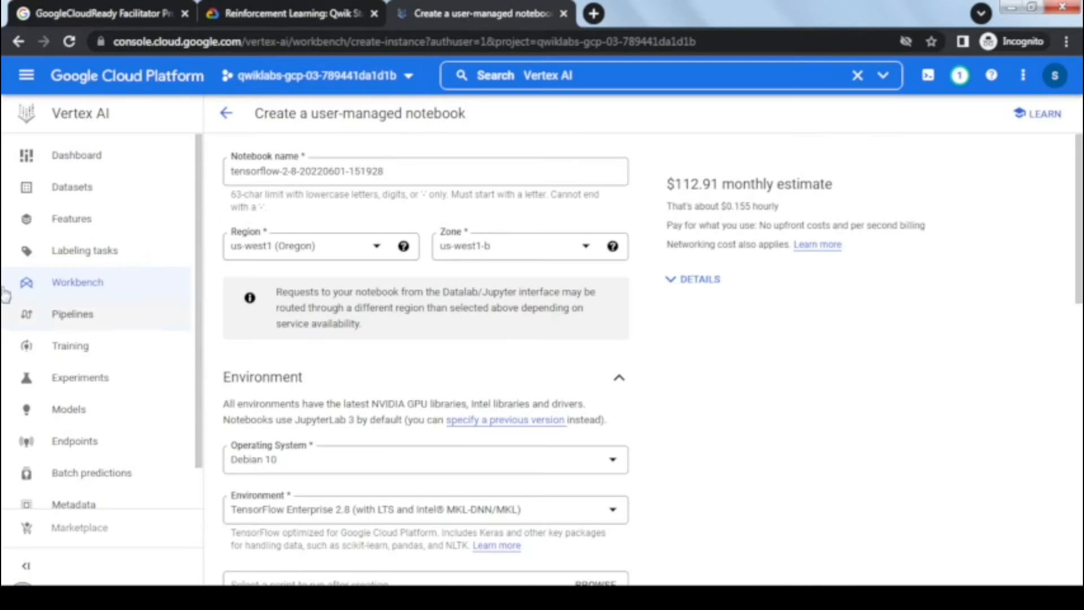
pyautogui.click(297, 246)
pyautogui.click(276, 256)
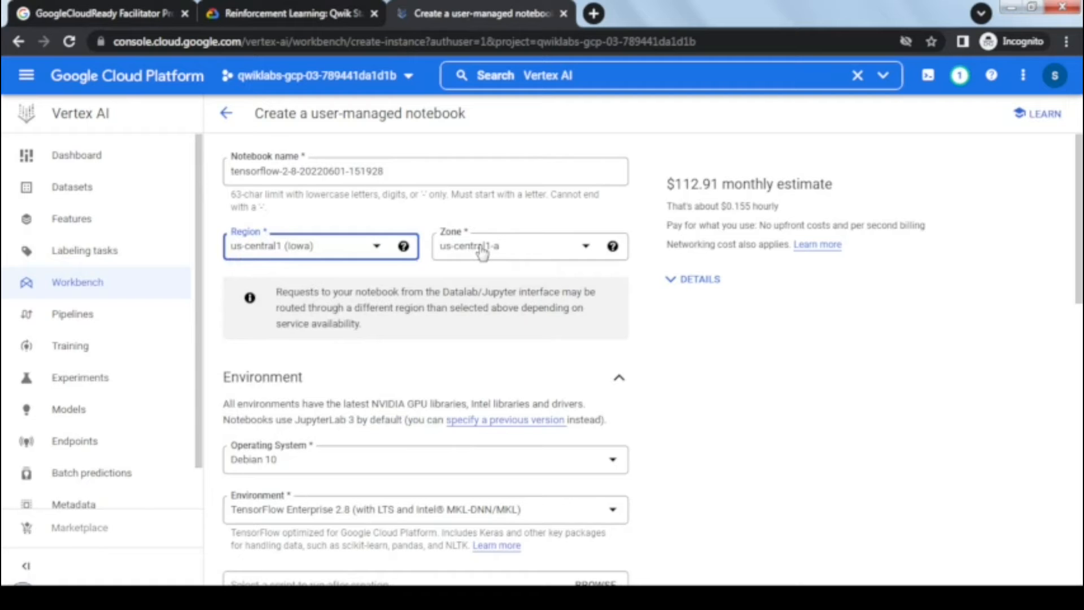
pyautogui.click(480, 249)
pyautogui.click(482, 255)
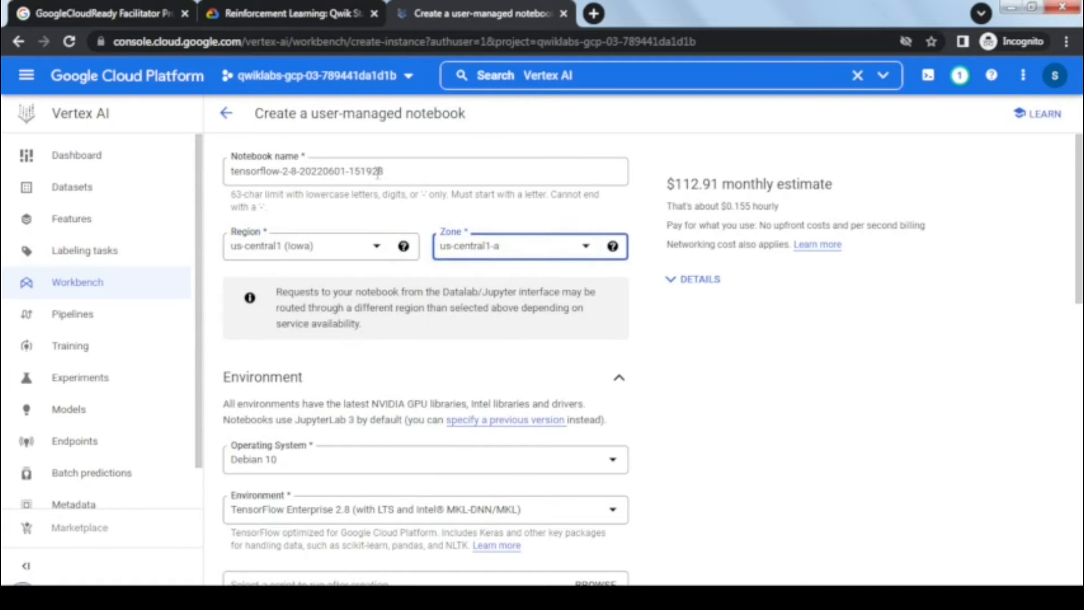
# - Set the machine type to n1-standard-2 (2 vCPUs, 7.5 GB RAM) and create the notebook
pyautogui.scroll(-6, 390, 378)
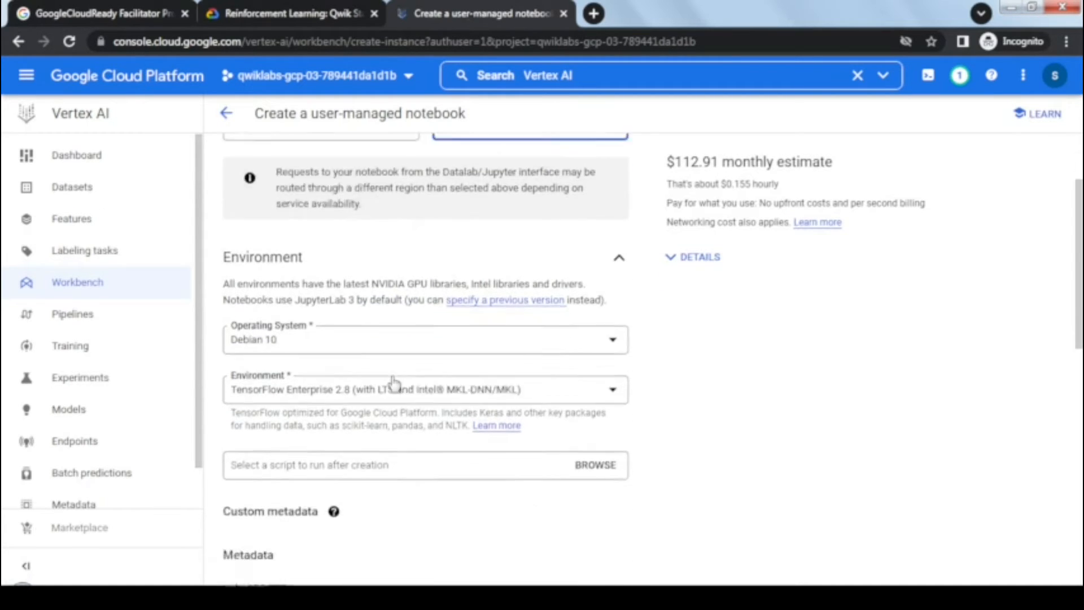
pyautogui.scroll(-2, 394, 384)
pyautogui.click(356, 395)
pyautogui.moveTo(296, 217)
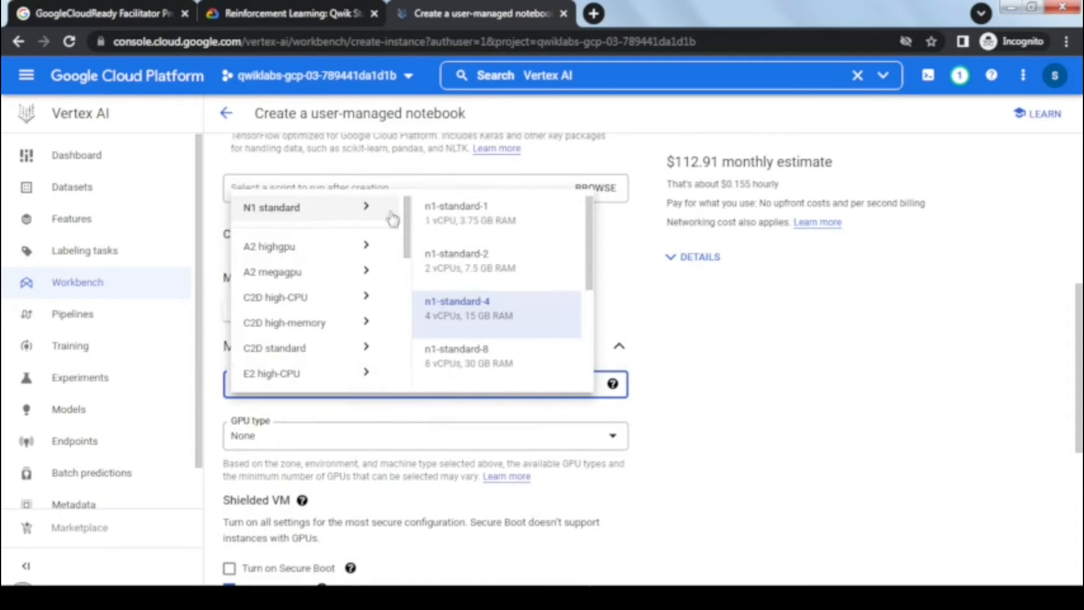
pyautogui.click(458, 260)
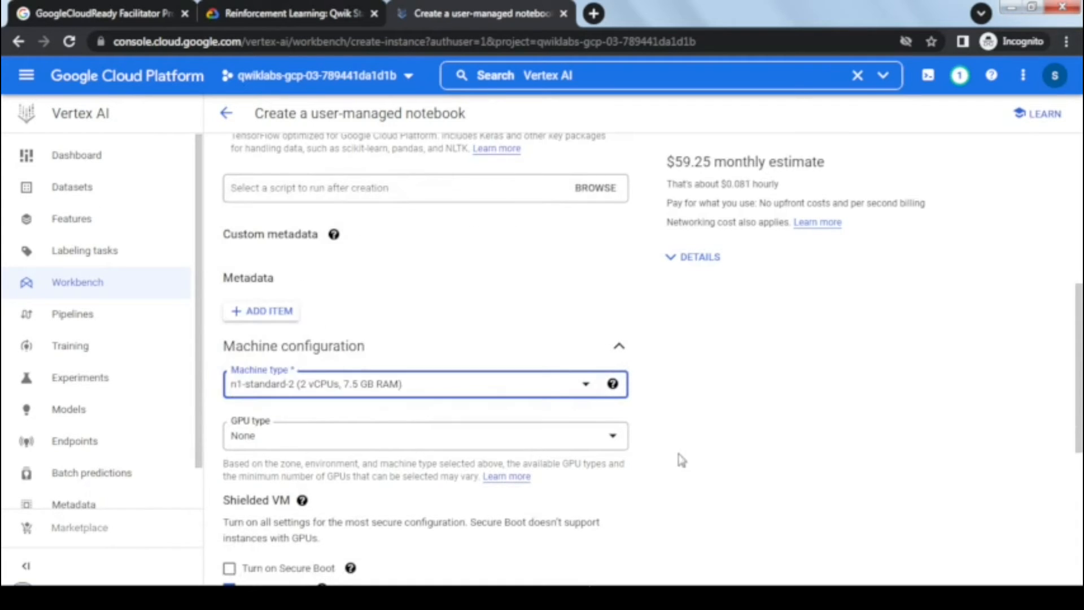
pyautogui.scroll(-6, 681, 461)
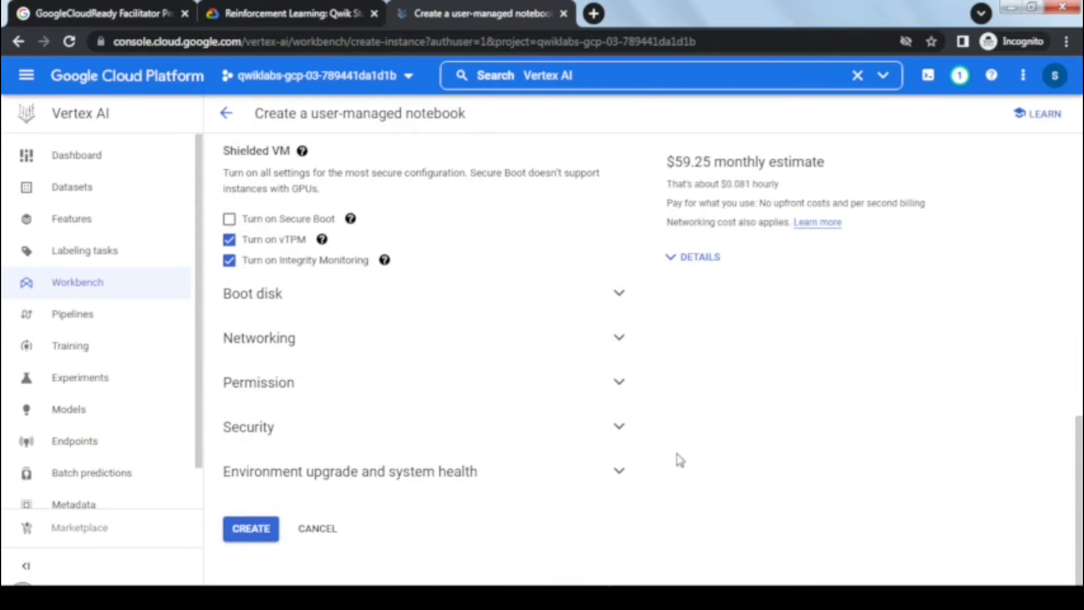
pyautogui.click(261, 533)
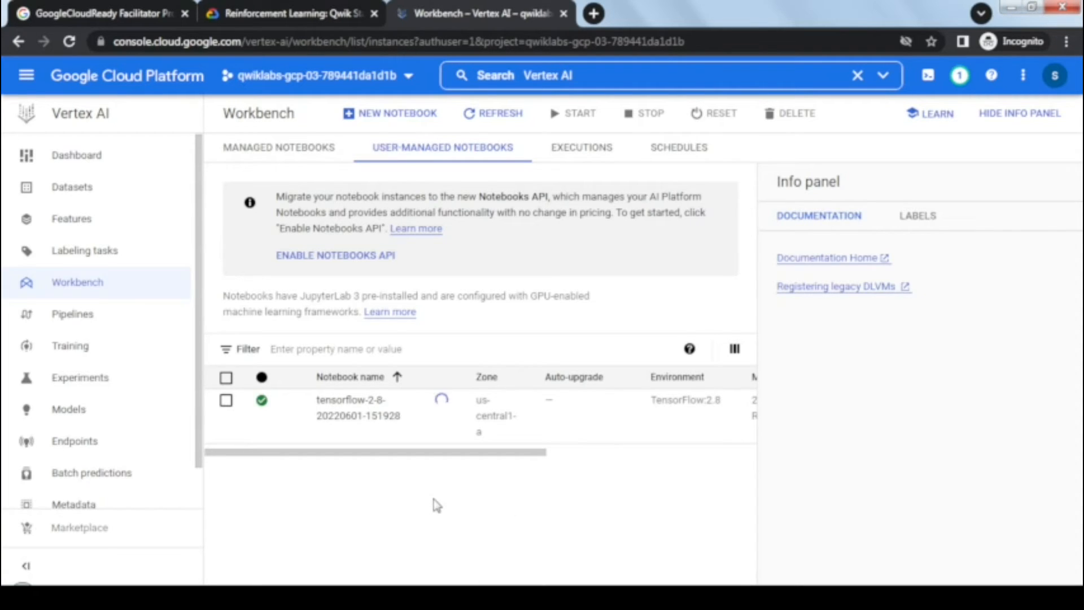
# - Recheck the lab guide, refresh the Workbench notebook list, and open JupyterLab for the new TensorFlow notebook
pyautogui.click(339, 13)
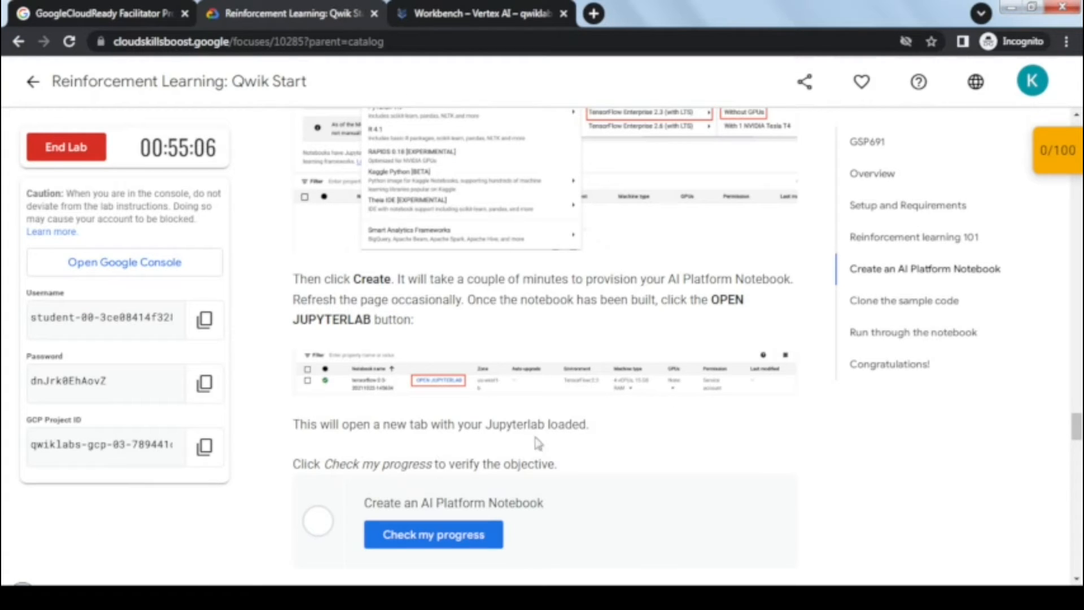
pyautogui.click(458, 14)
pyautogui.click(474, 113)
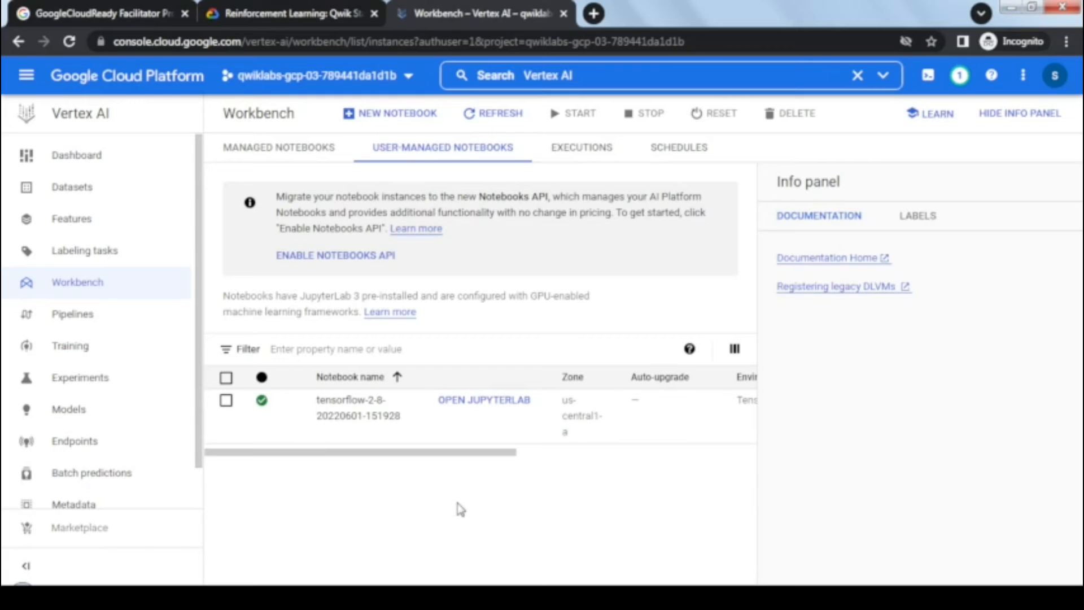
pyautogui.click(484, 401)
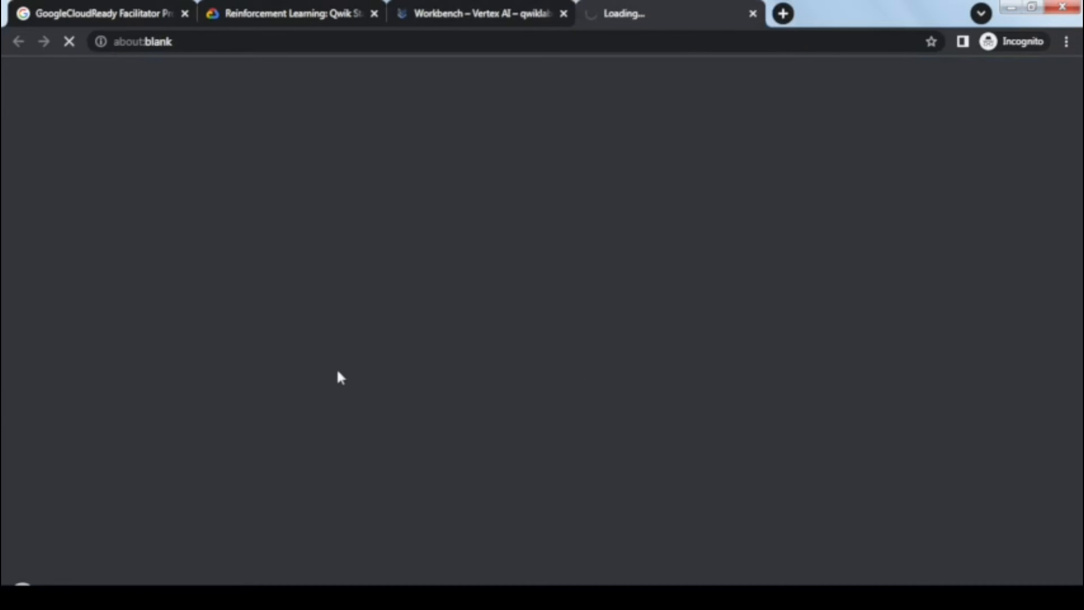
# - Check the lab progress for the Create an AI Platform Notebook objective and review the checkpoint scores
pyautogui.click(329, 12)
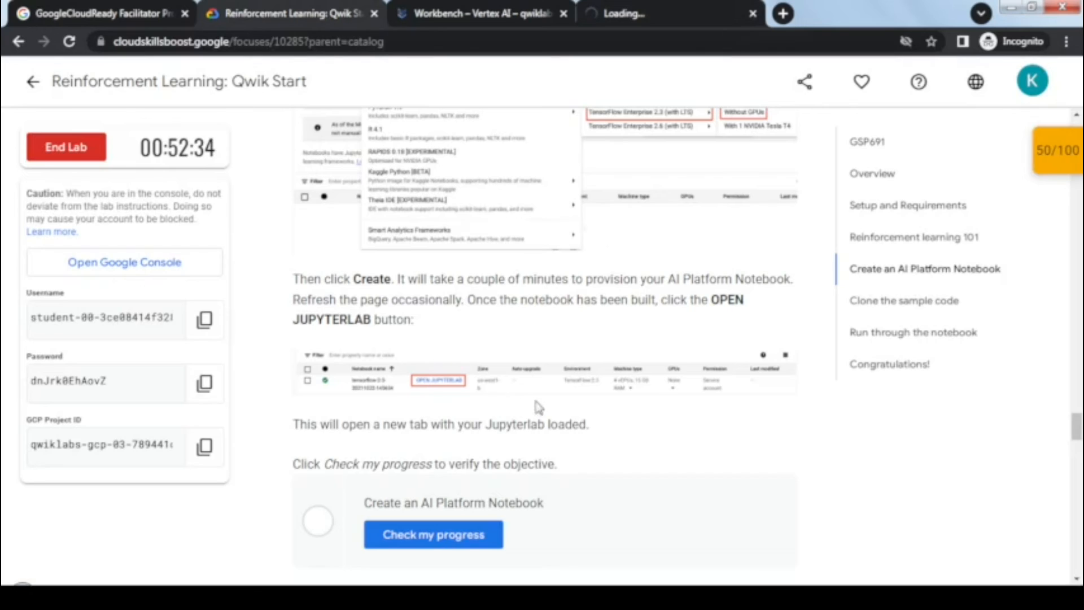
pyautogui.scroll(-3, 628, 429)
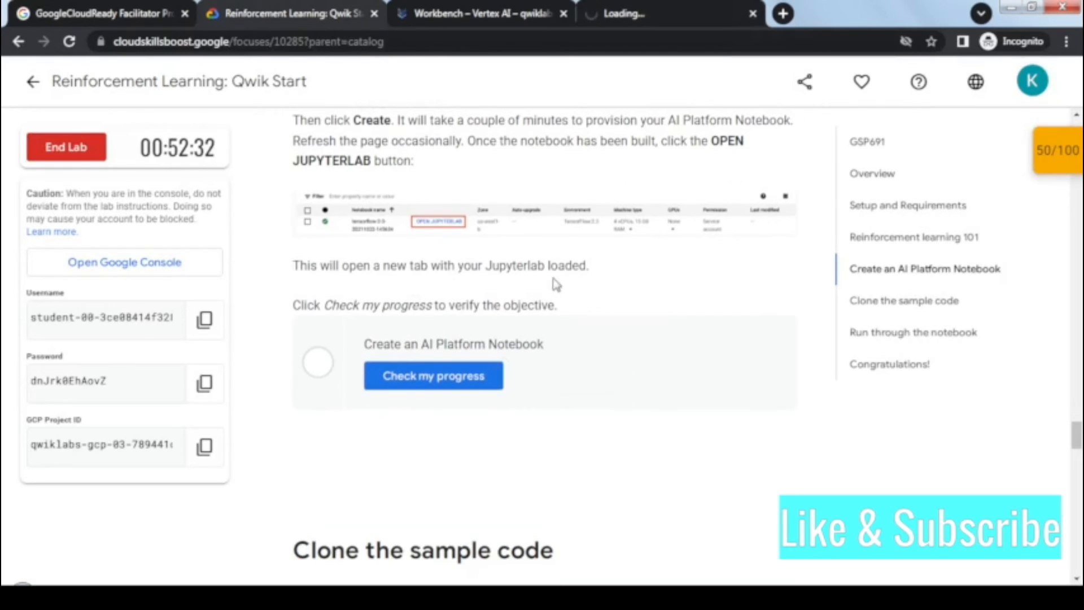
pyautogui.click(445, 380)
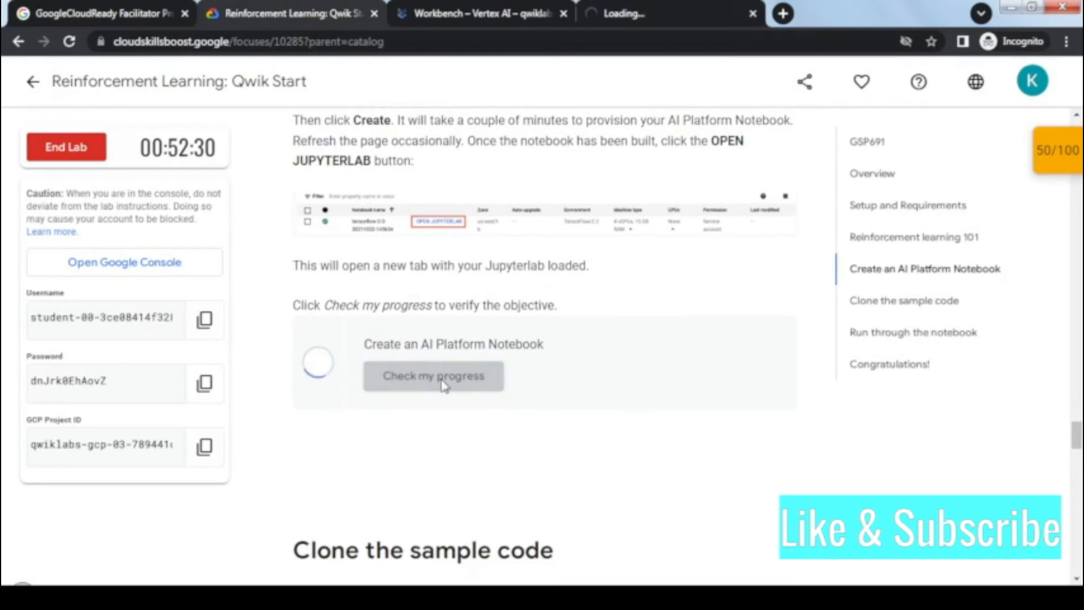
pyautogui.click(1057, 151)
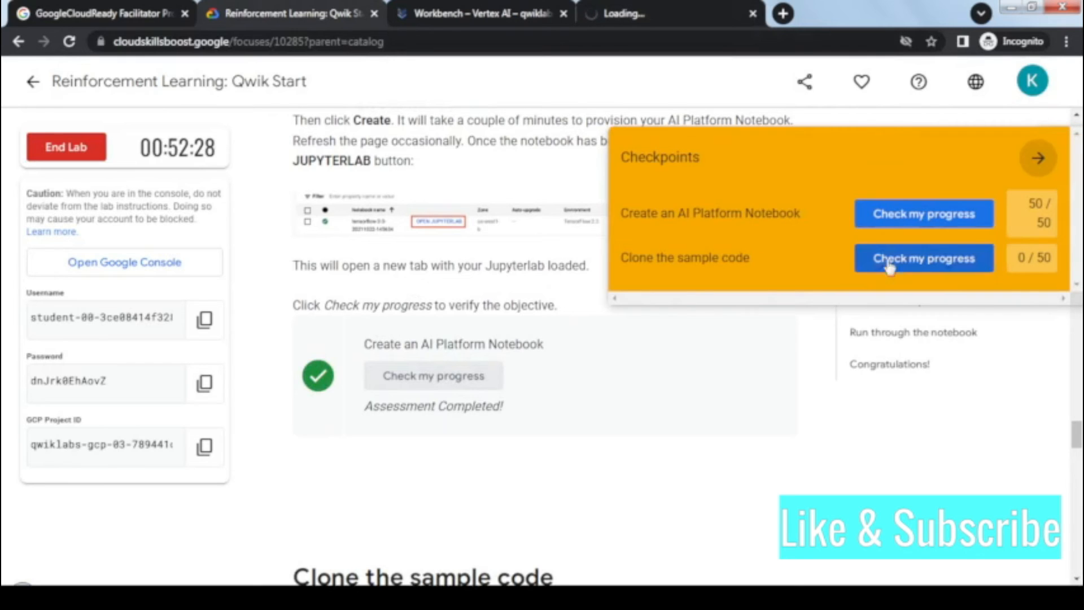
pyautogui.click(1037, 158)
# - Read the Clone the sample code instructions in the lab guide and open a terminal in JupyterLab
pyautogui.scroll(-7, 555, 351)
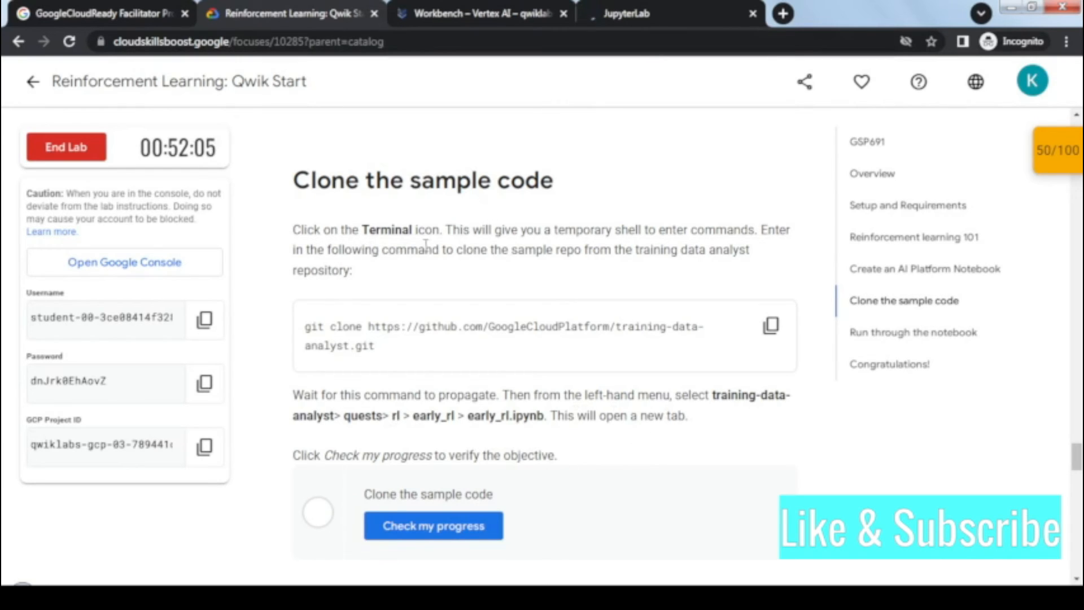
pyautogui.click(638, 13)
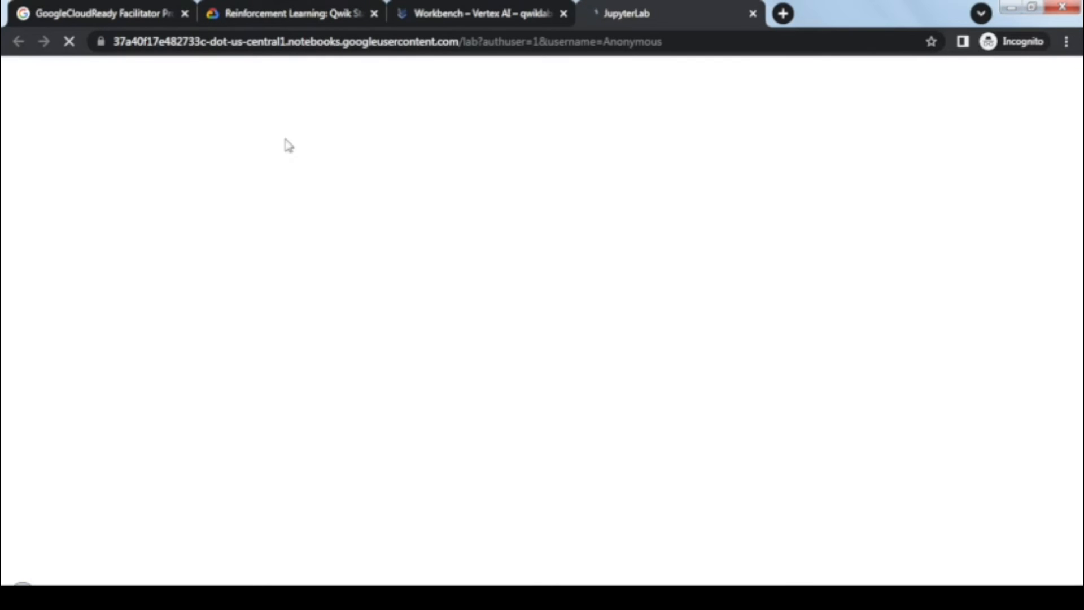
pyautogui.click(280, 14)
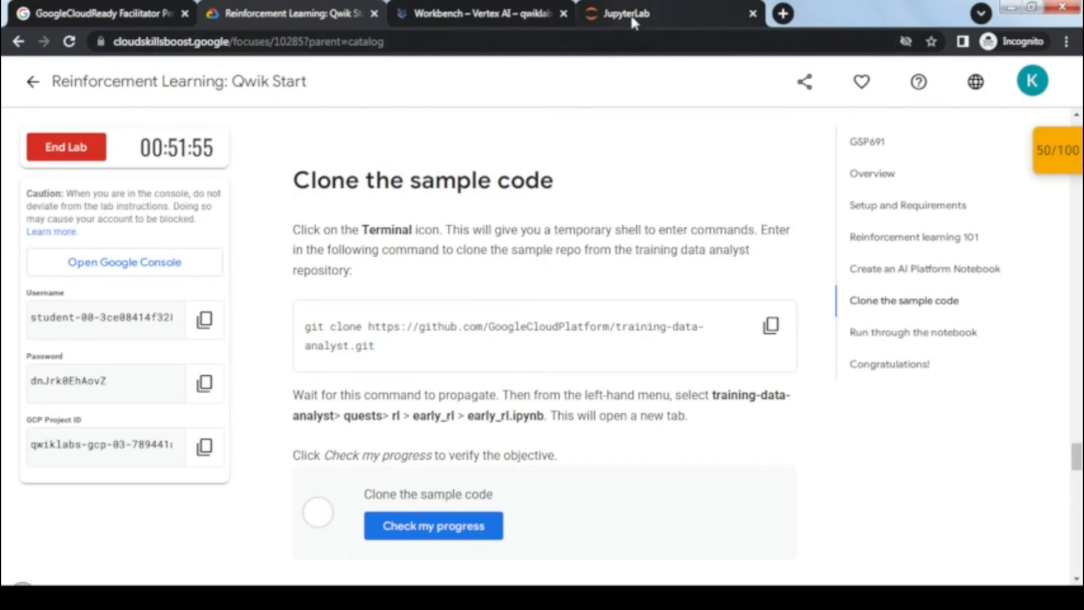
pyautogui.click(597, 16)
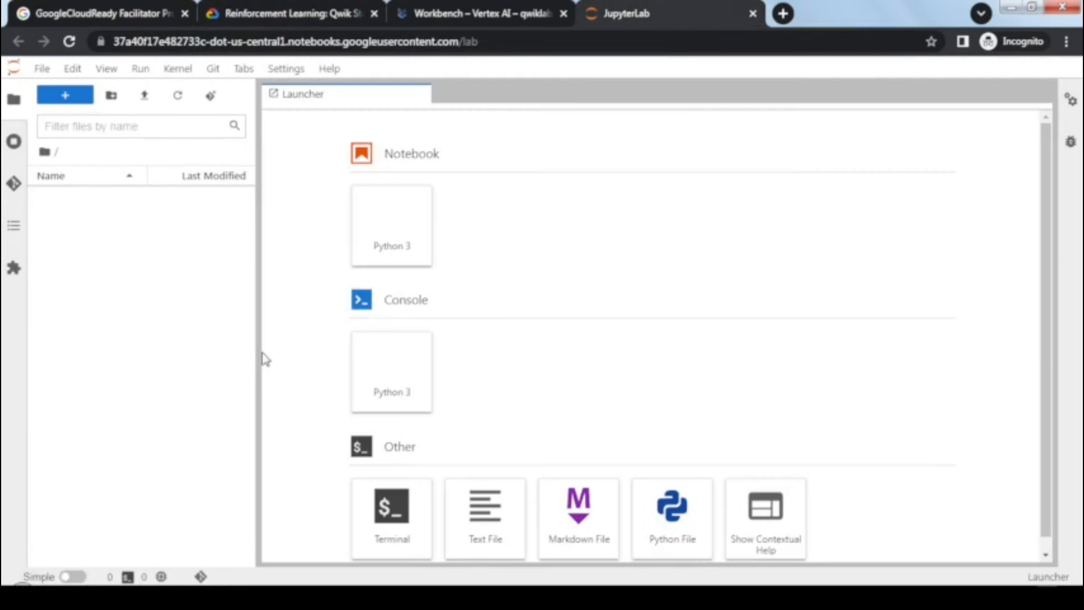
pyautogui.click(391, 518)
pyautogui.click(681, 373)
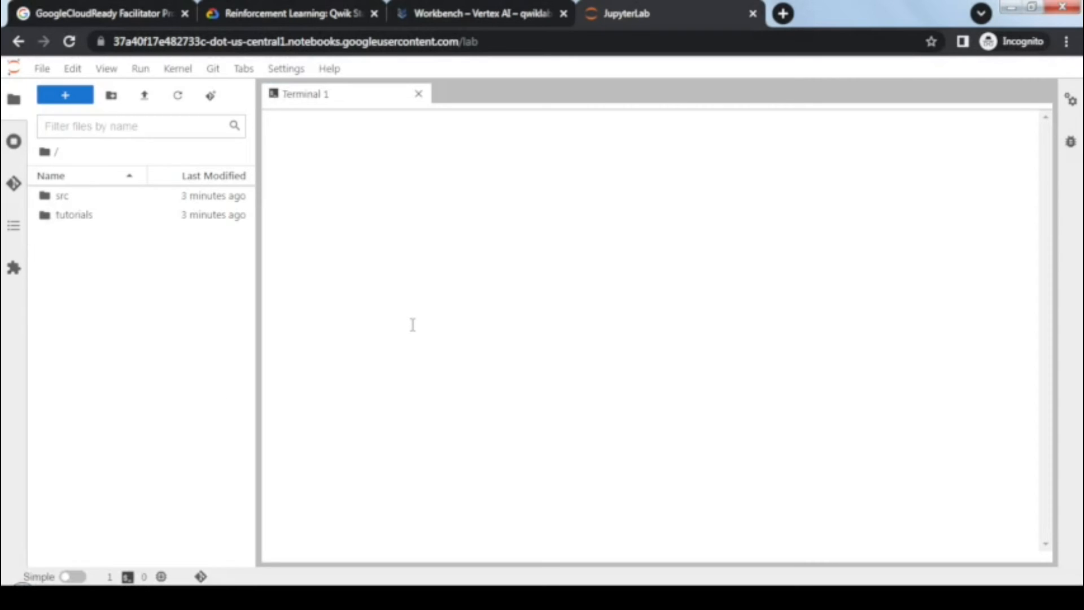
# - Copy the lab guide's git clone command for the GoogleCloudPlatform training-data-analyst repository and run it in the JupyterLab terminal
pyautogui.click(252, 15)
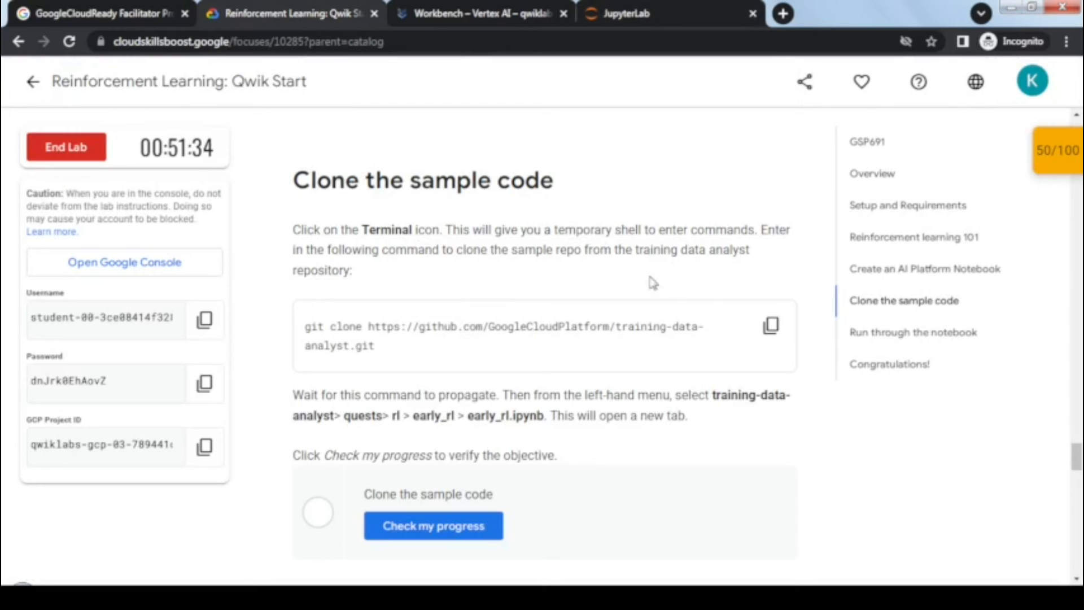
pyautogui.click(761, 331)
pyautogui.click(624, 16)
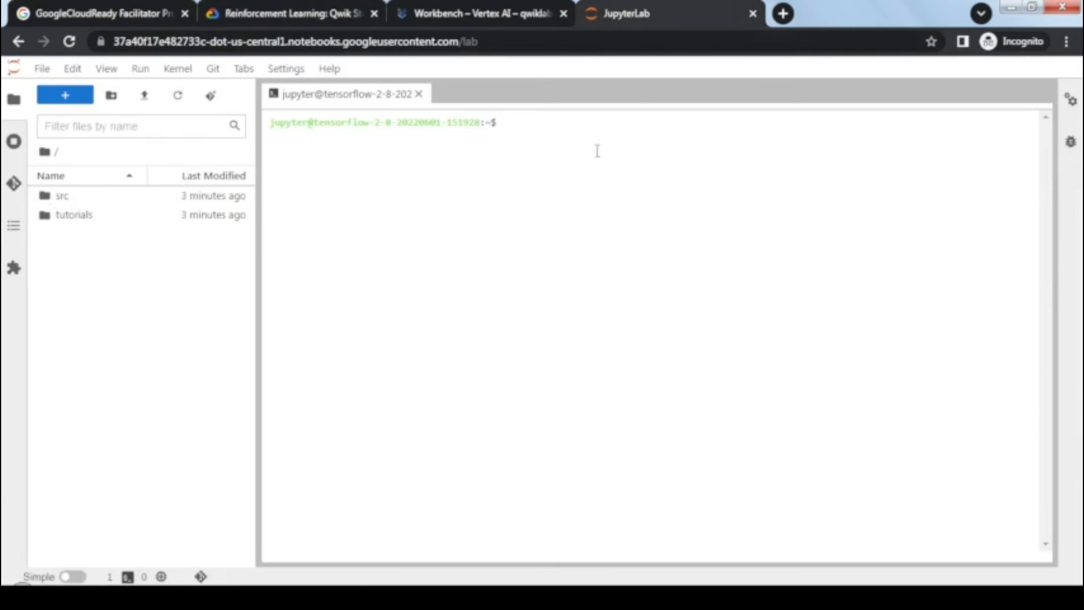
pyautogui.click(540, 144)
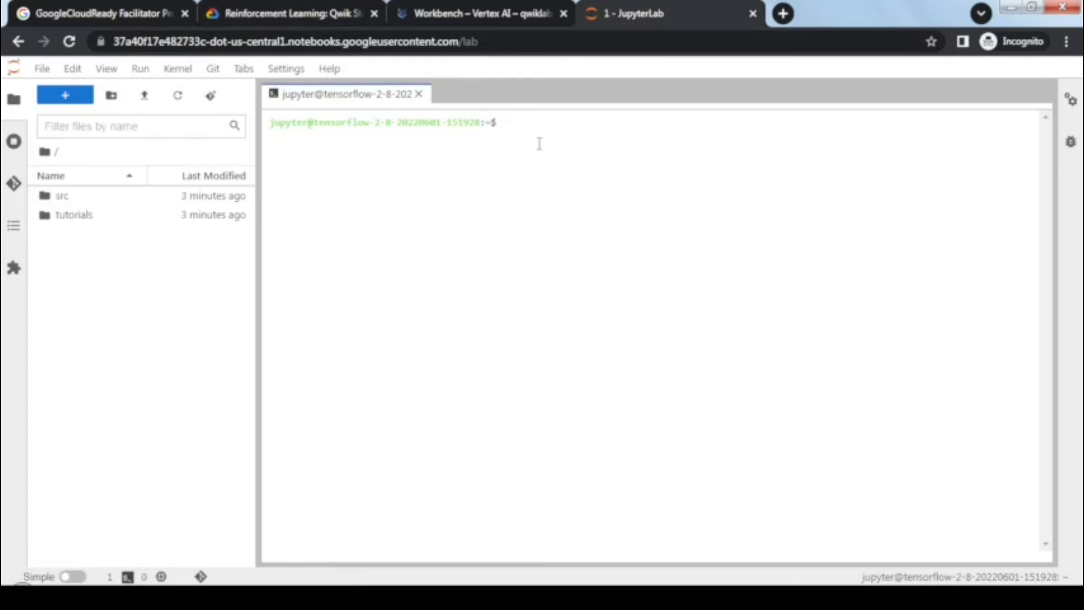
pyautogui.hotkey('ctrl', 'v')
pyautogui.press('Return')
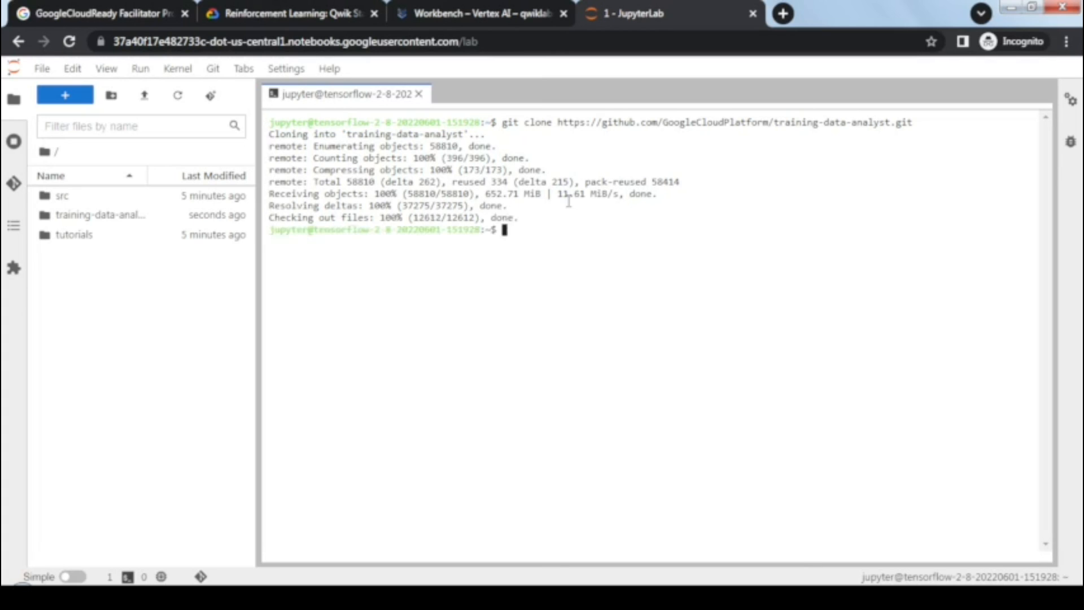
# - Read the notebook path in the lab guide, open the cloned training-data-analyst folder in JupyterLab, and recheck the path
pyautogui.click(303, 15)
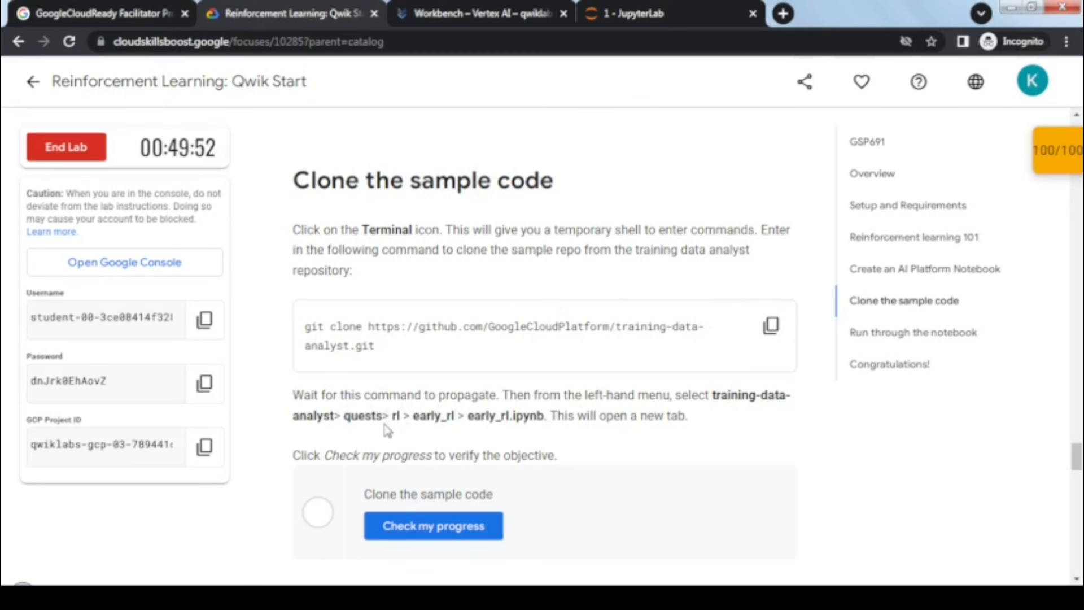
pyautogui.click(633, 13)
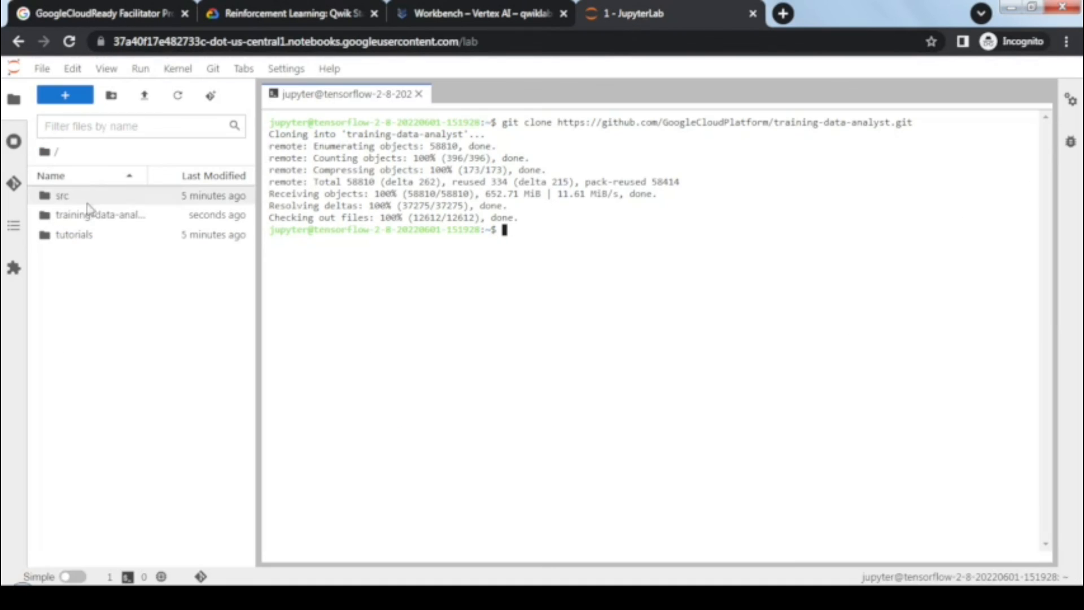
pyautogui.click(78, 220)
pyautogui.doubleClick(78, 221)
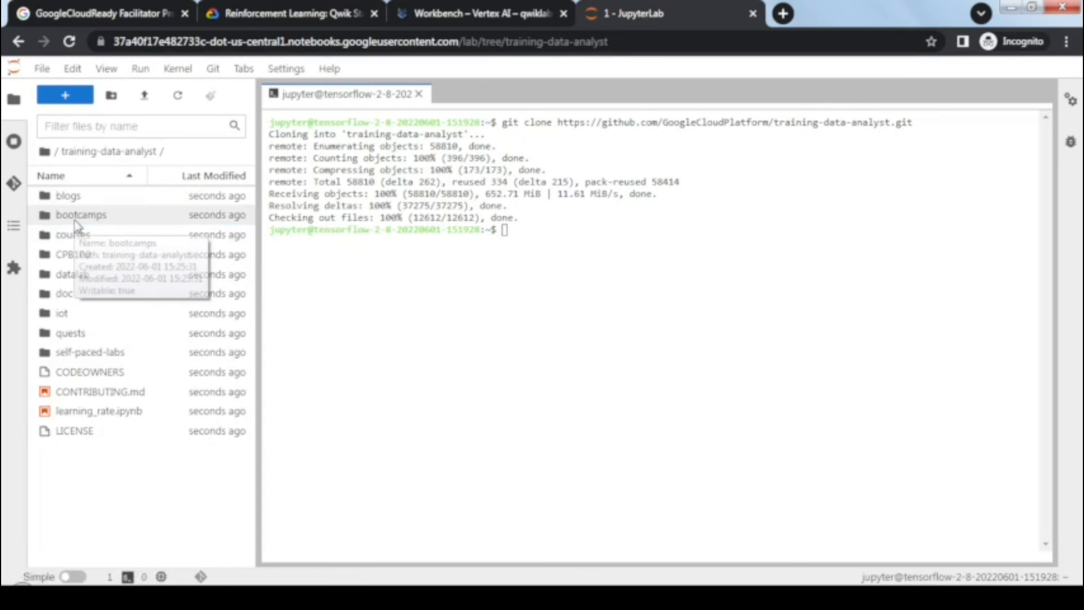
pyautogui.click(71, 333)
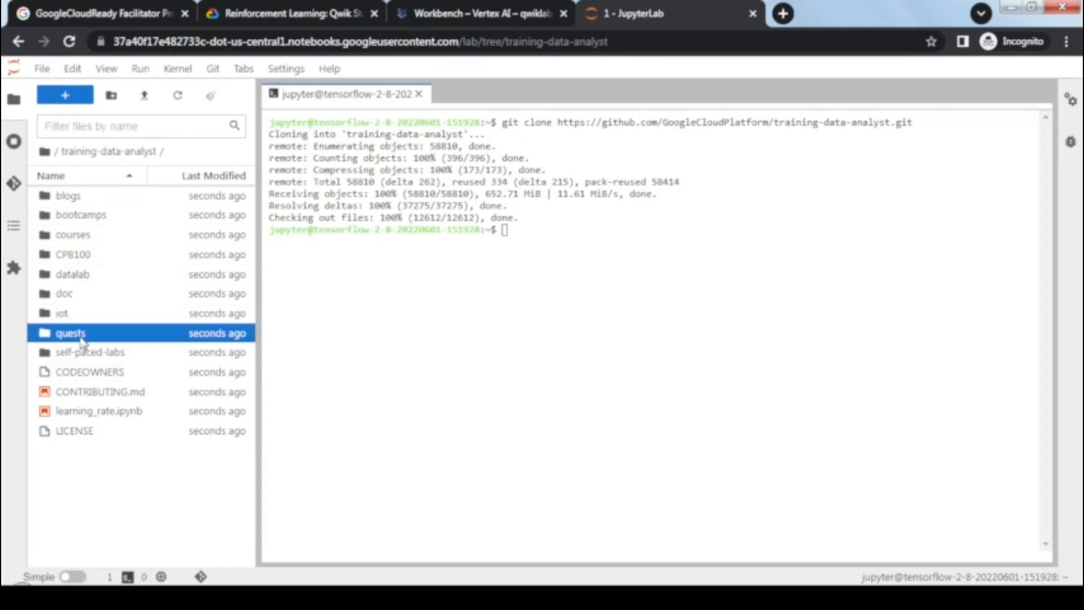
pyautogui.click(888, 391)
pyautogui.click(298, 11)
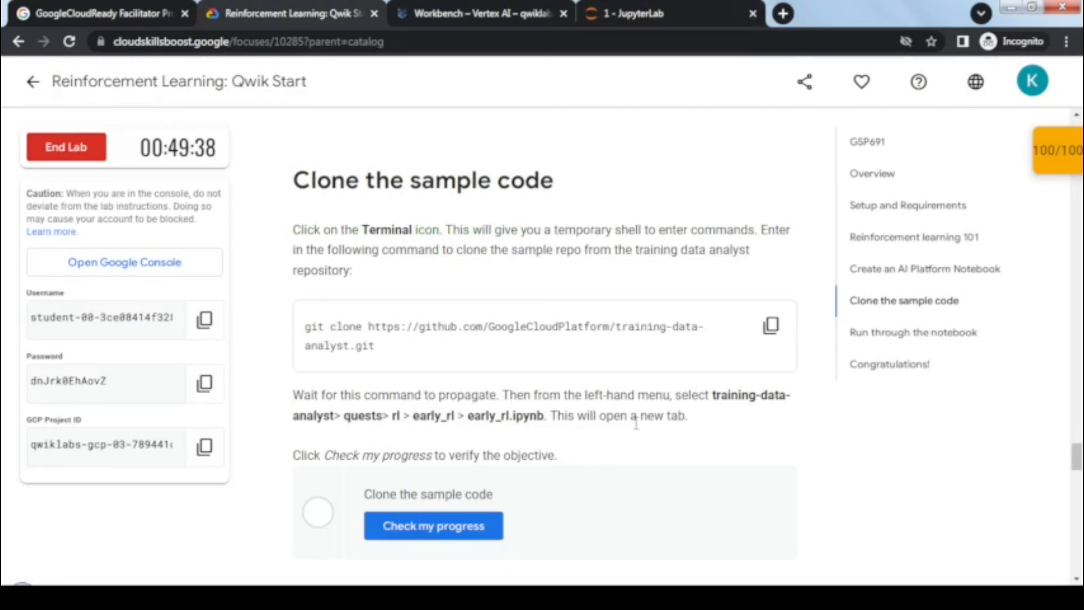
pyautogui.click(658, 18)
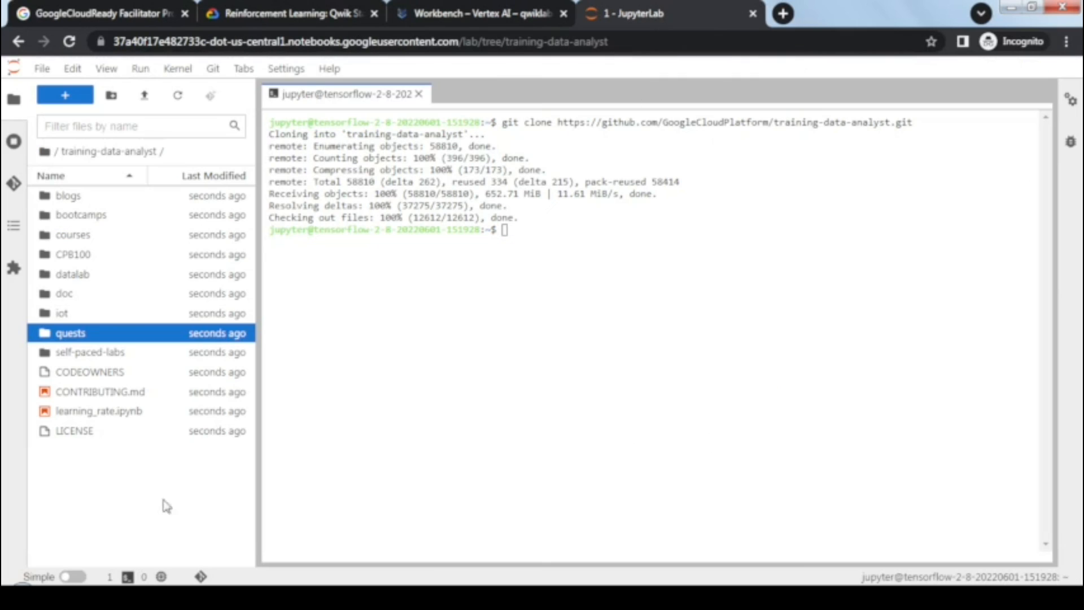
# - Open the ai_platform_qwik_start.ipynb notebook from the self-paced-labs/ai-platform-qwikstart folder, rechecking the lab guide along the way
pyautogui.click(59, 354)
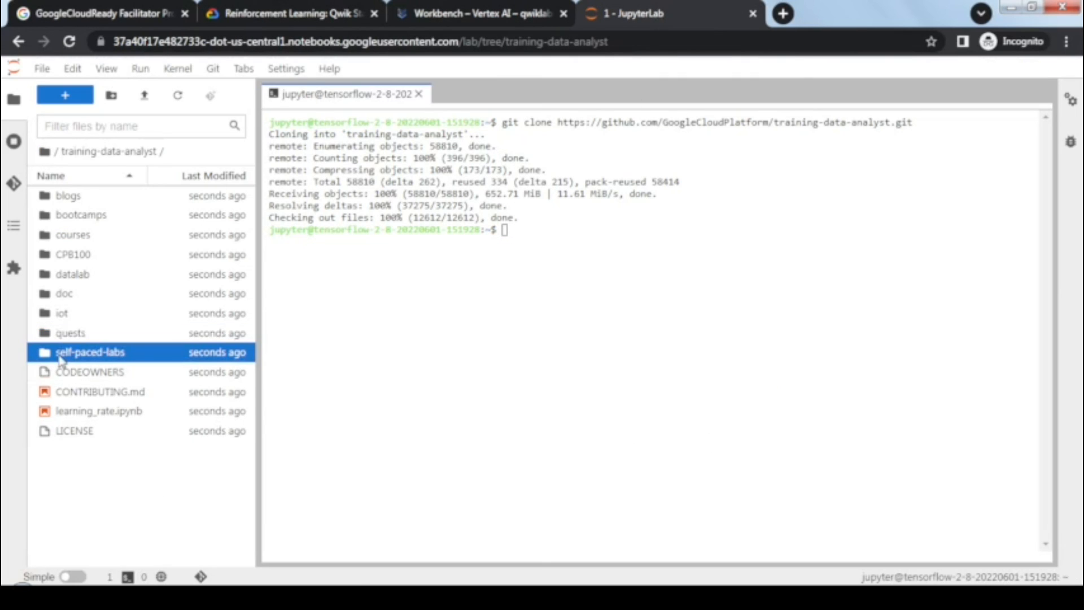
pyautogui.doubleClick(61, 359)
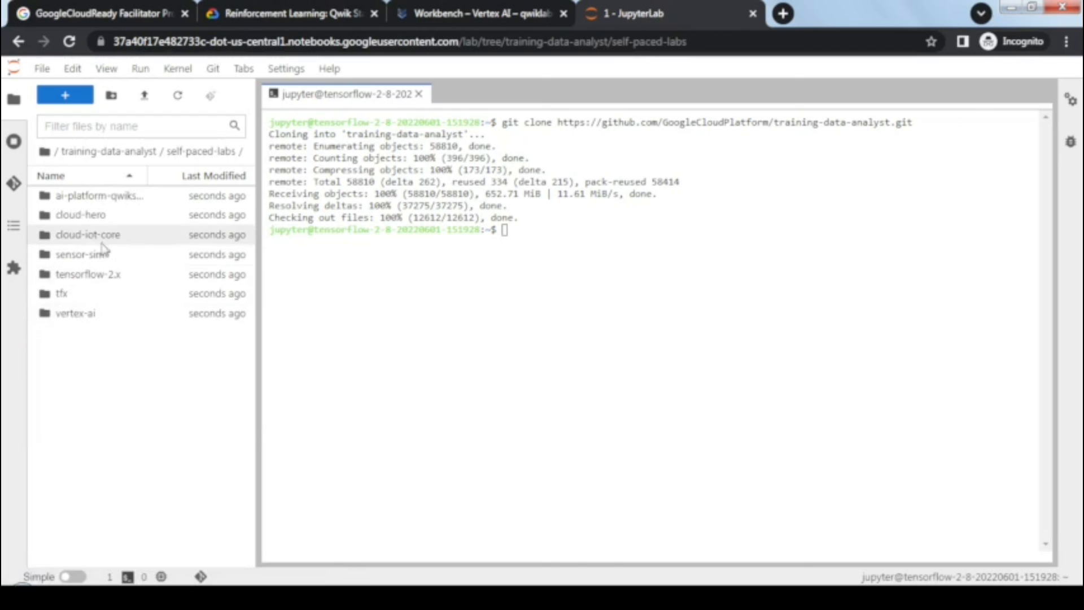
pyautogui.click(255, 13)
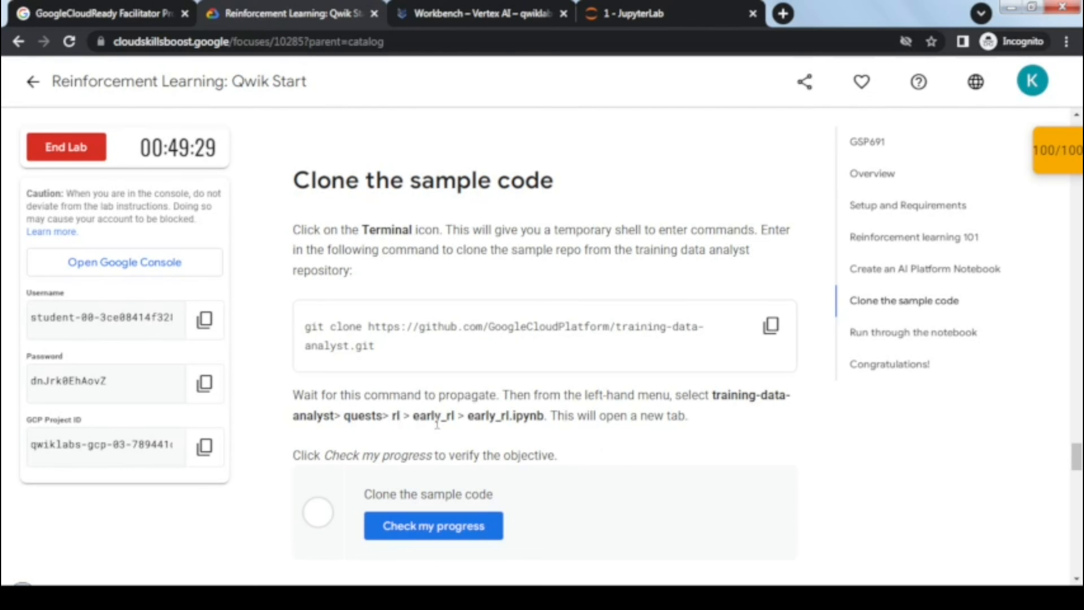
pyautogui.click(687, 15)
pyautogui.click(80, 198)
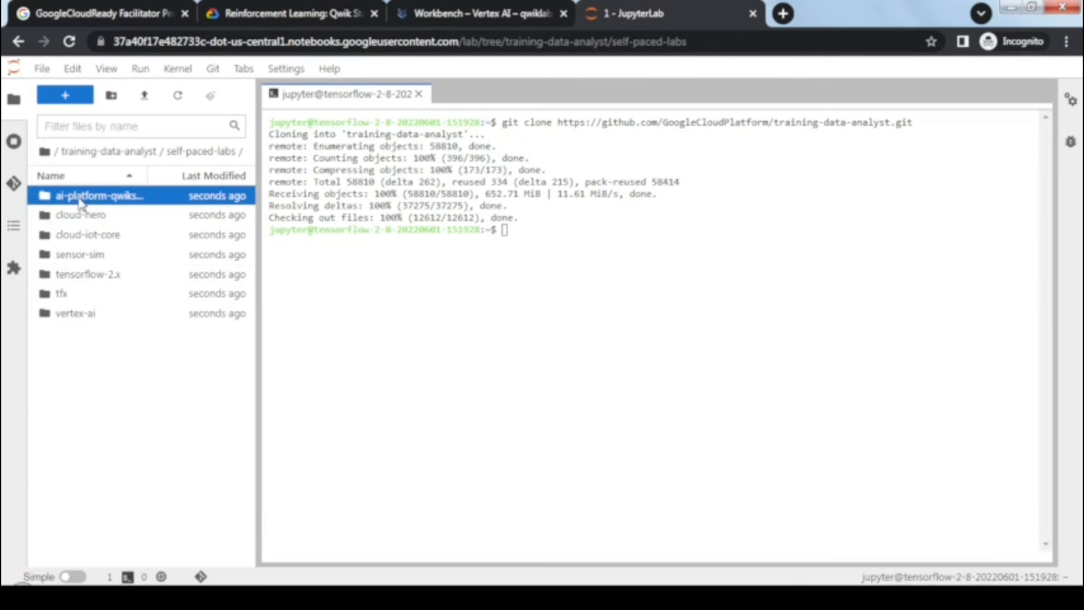
pyautogui.doubleClick(80, 199)
pyautogui.doubleClick(88, 213)
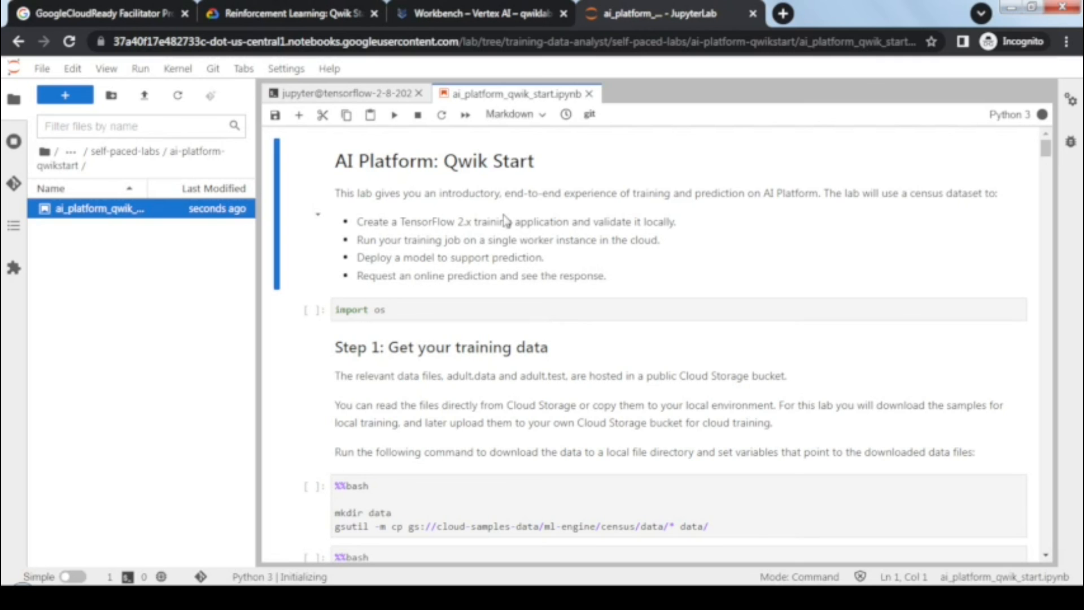
# - Return to the lab guide, check the progress of the Clone the sample code objective, and review the checkpoint scores
pyautogui.click(321, 14)
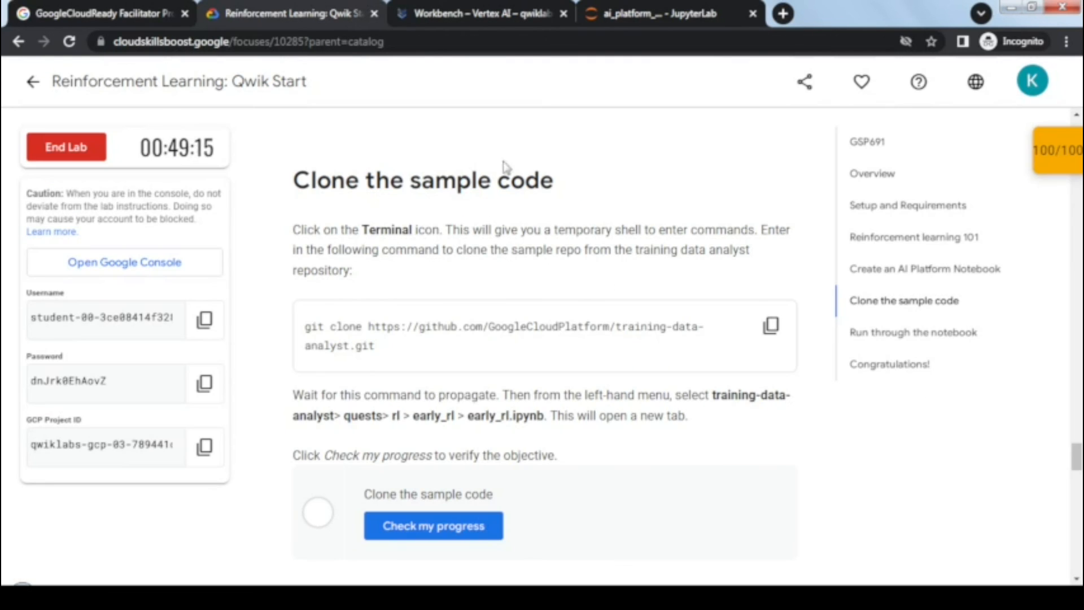
pyautogui.click(649, 12)
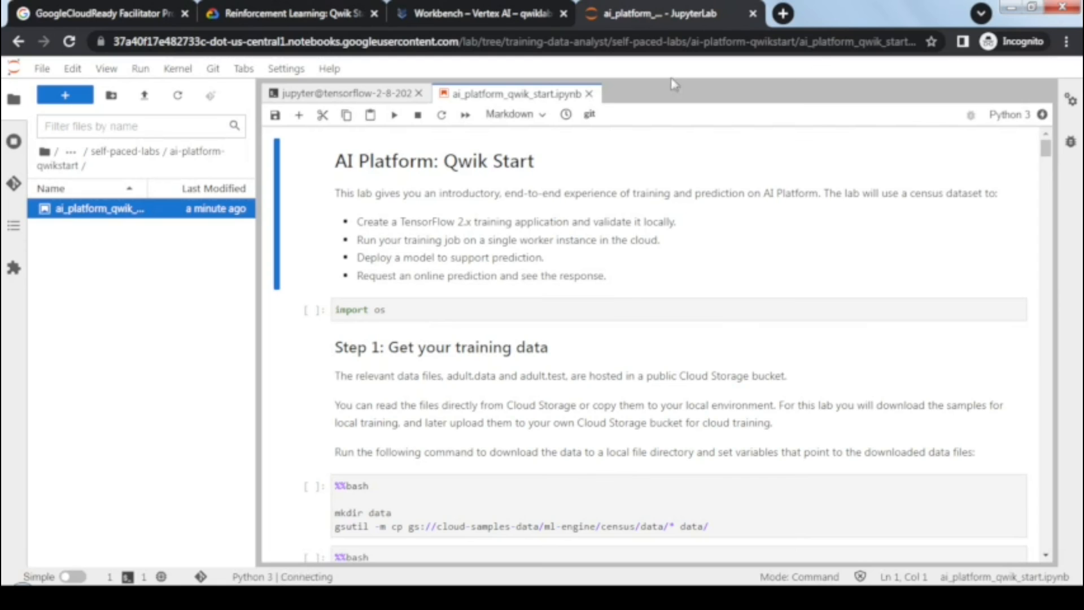
pyautogui.click(318, 16)
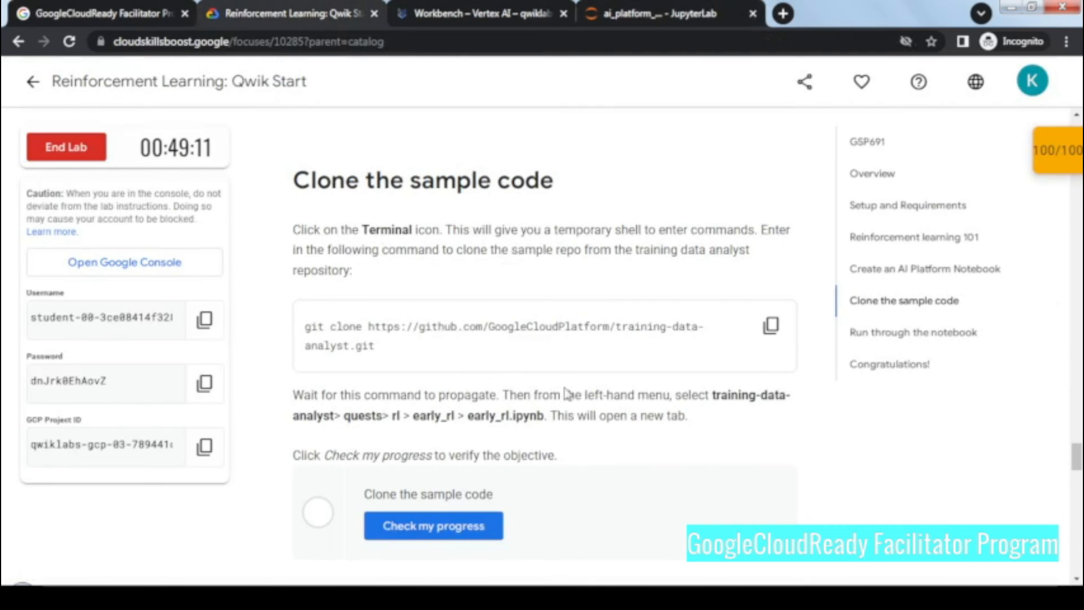
pyautogui.click(487, 531)
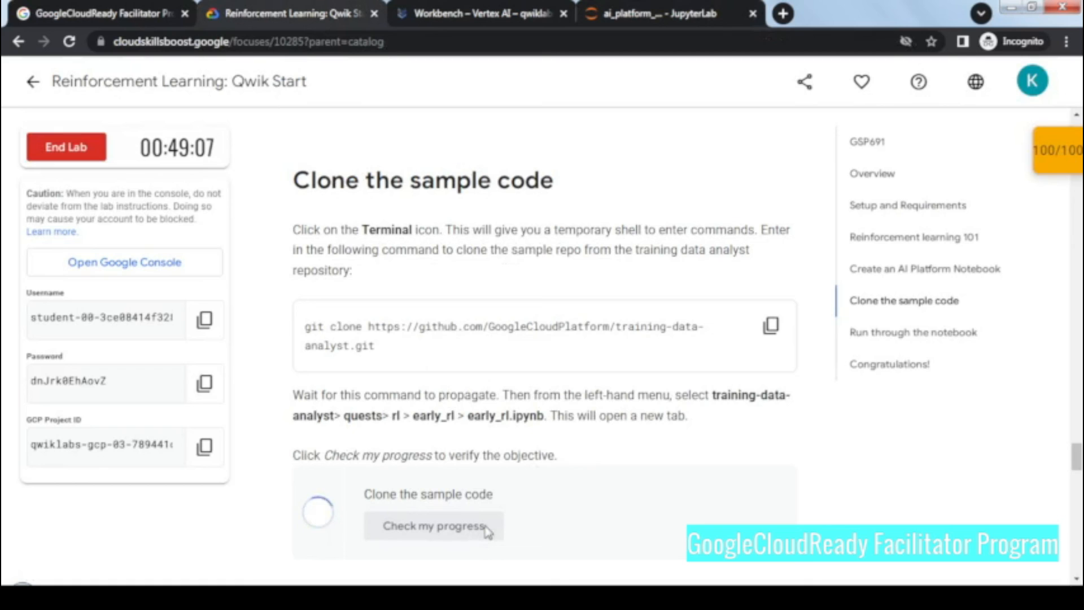
pyautogui.click(1072, 157)
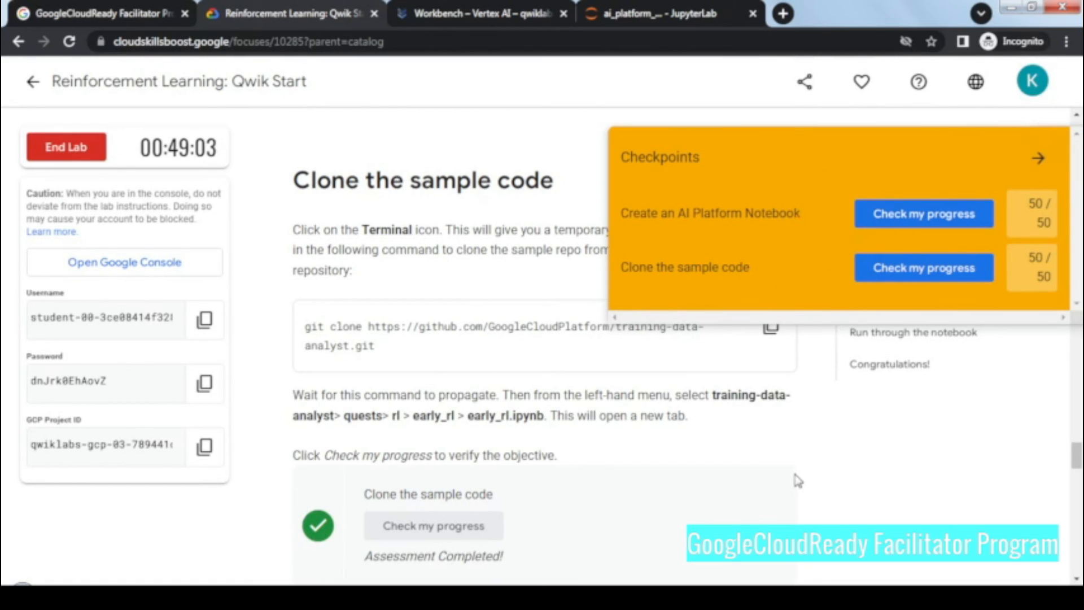
pyautogui.click(1037, 158)
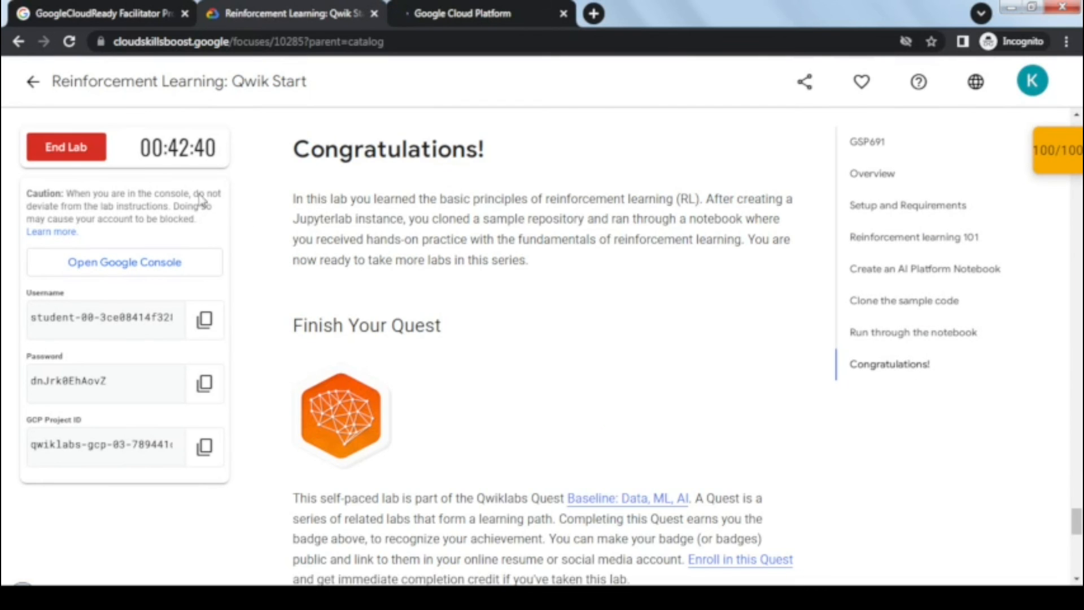
# - End the Reinforcement Learning: Qwik Start lab and submit a five-star satisfaction rating without comments
pyautogui.click(52, 143)
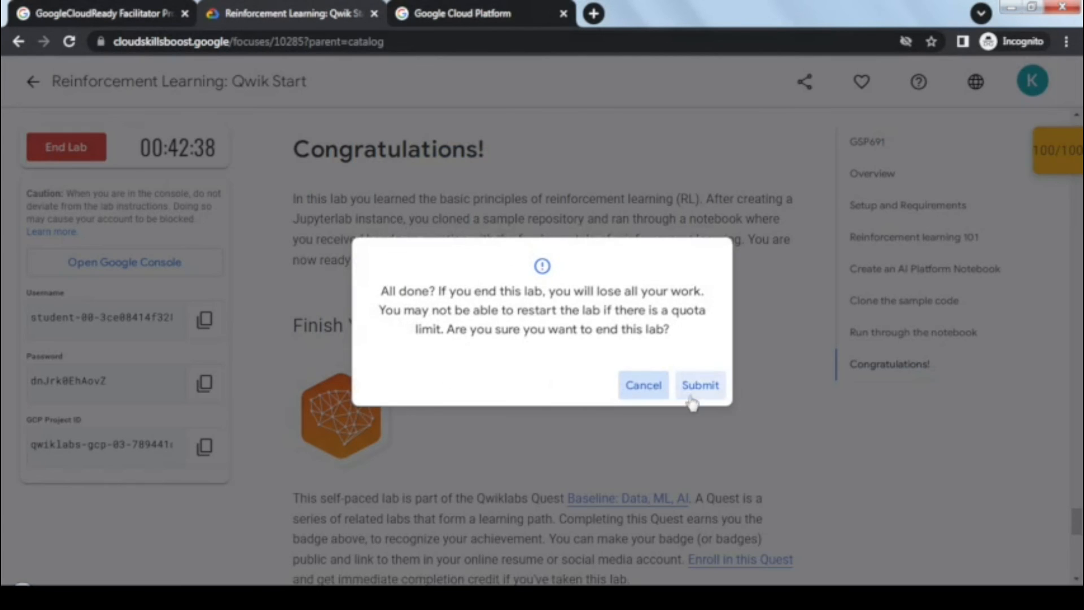
pyautogui.click(698, 384)
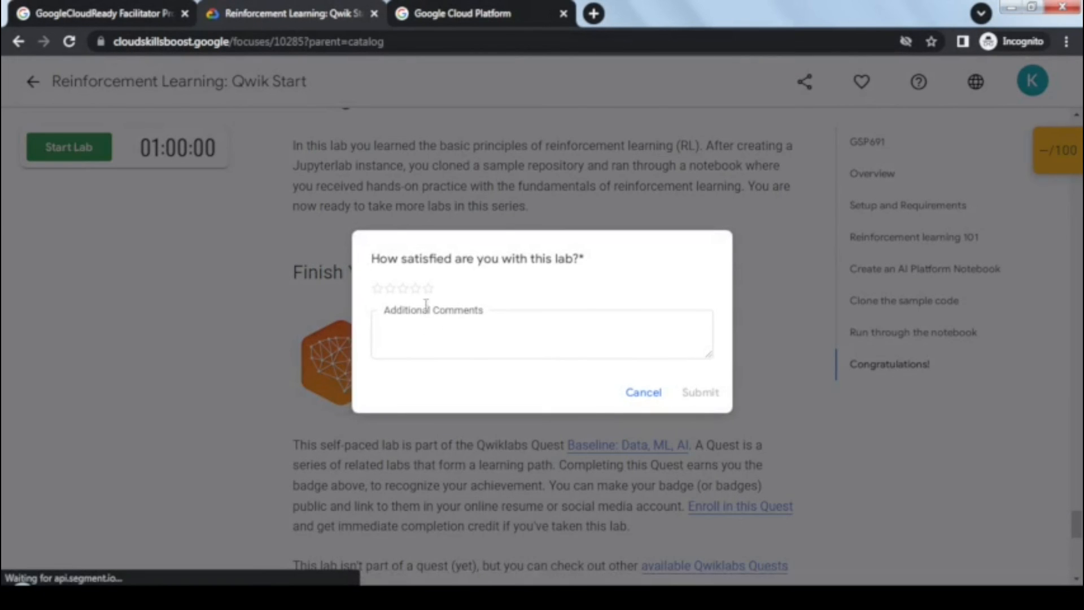
pyautogui.click(428, 291)
pyautogui.click(700, 394)
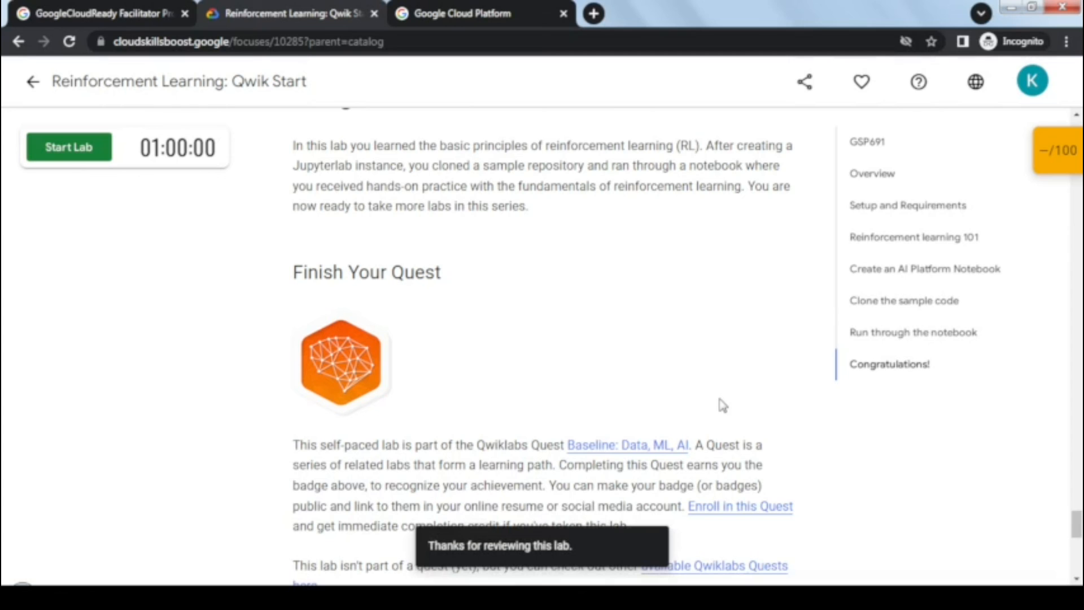